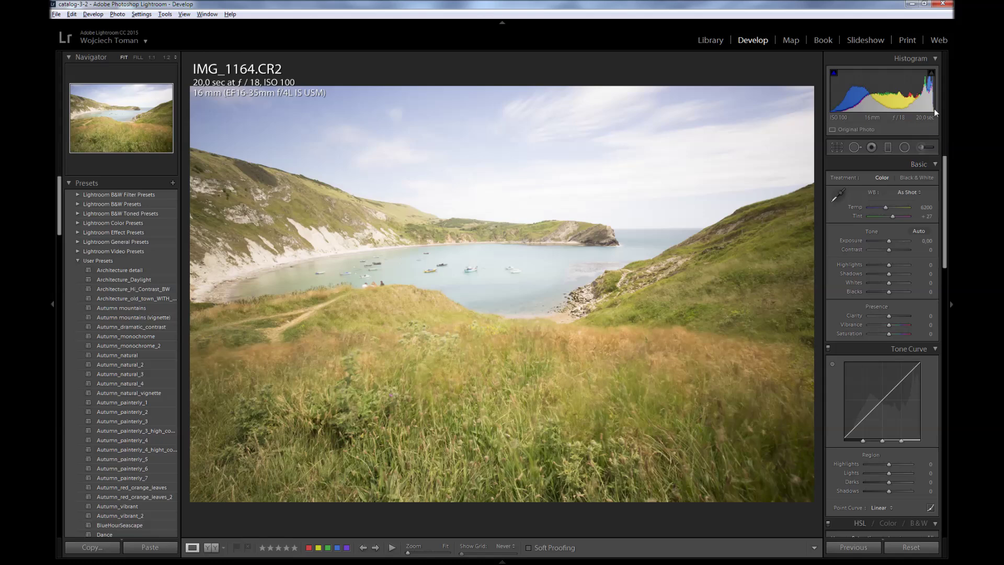
# Step: Reset exposure to zero, then show Spot Removal's Visualize Spots mask at a strong threshold
pyautogui.moveTo(888, 241); pyautogui.dragTo(882, 242)
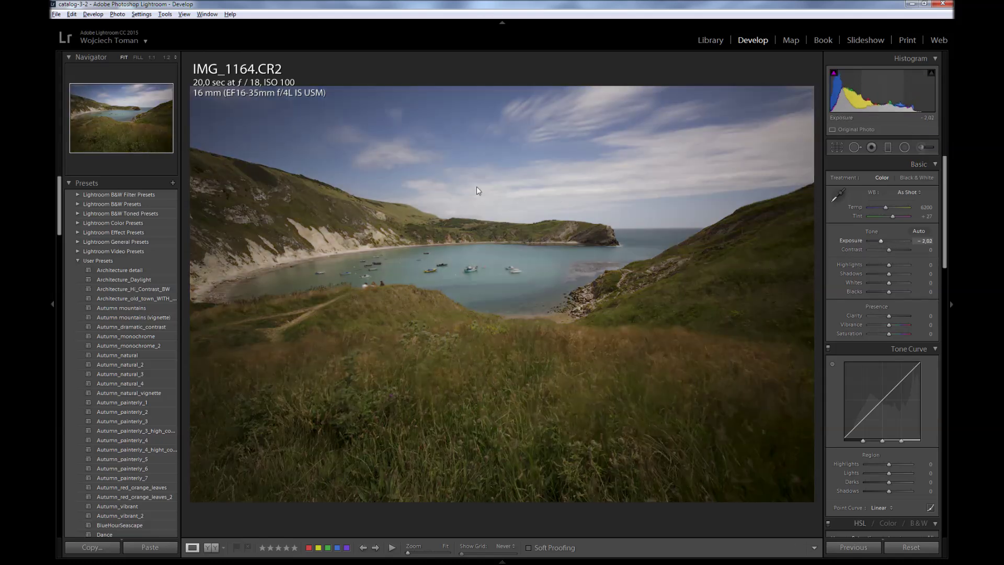
pyautogui.doubleClick(882, 242)
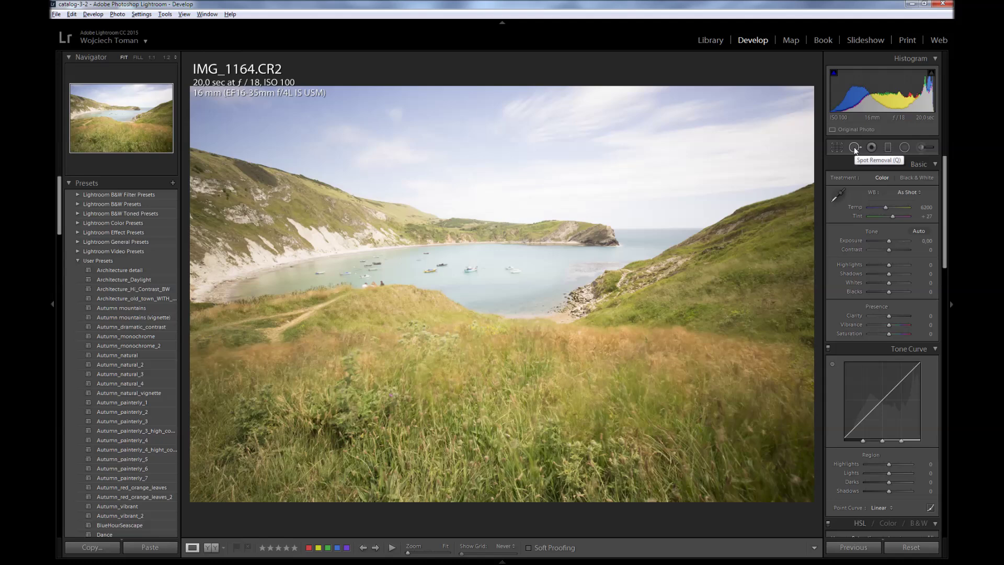
pyautogui.click(855, 148)
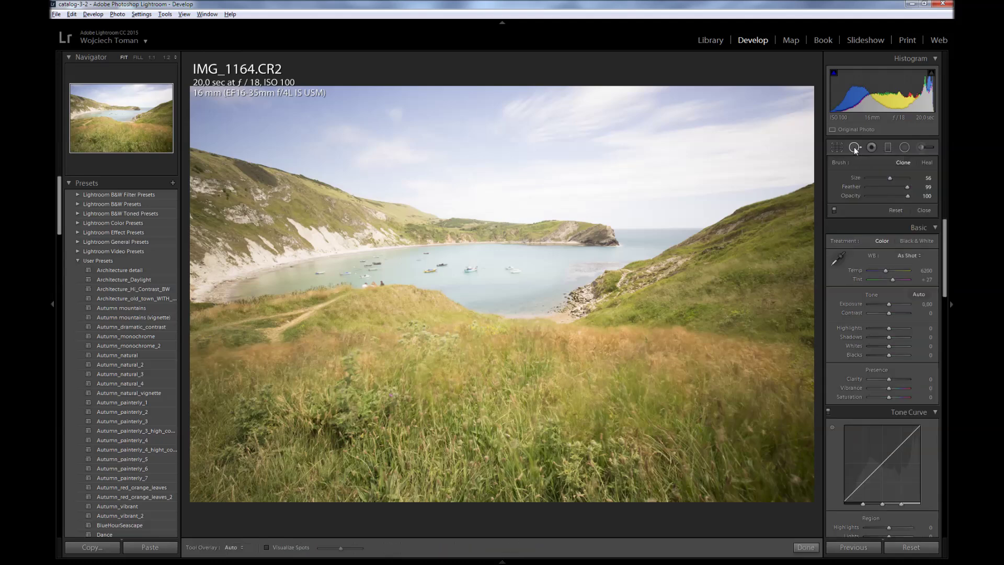
pyautogui.click(267, 547)
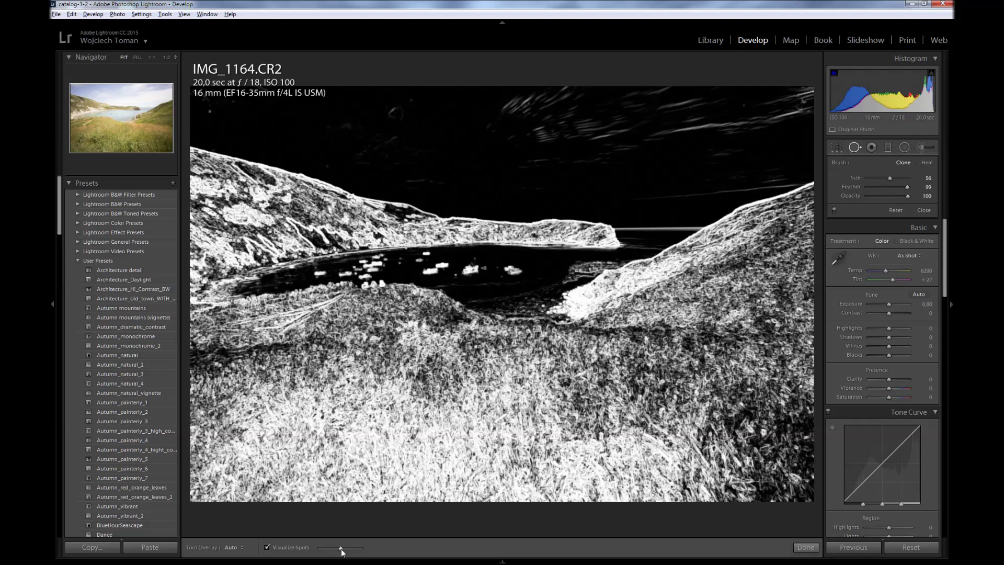
pyautogui.moveTo(344, 551); pyautogui.dragTo(356, 551)
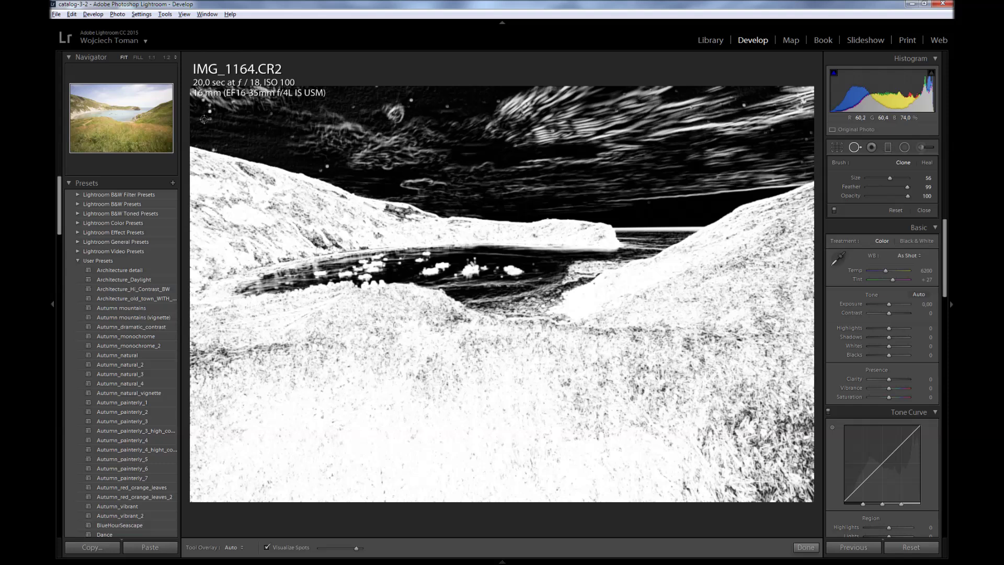
# Step: Zoom the photo to 1:2 and move the view to the top-left corner
pyautogui.click(166, 57)
pyautogui.click(138, 128)
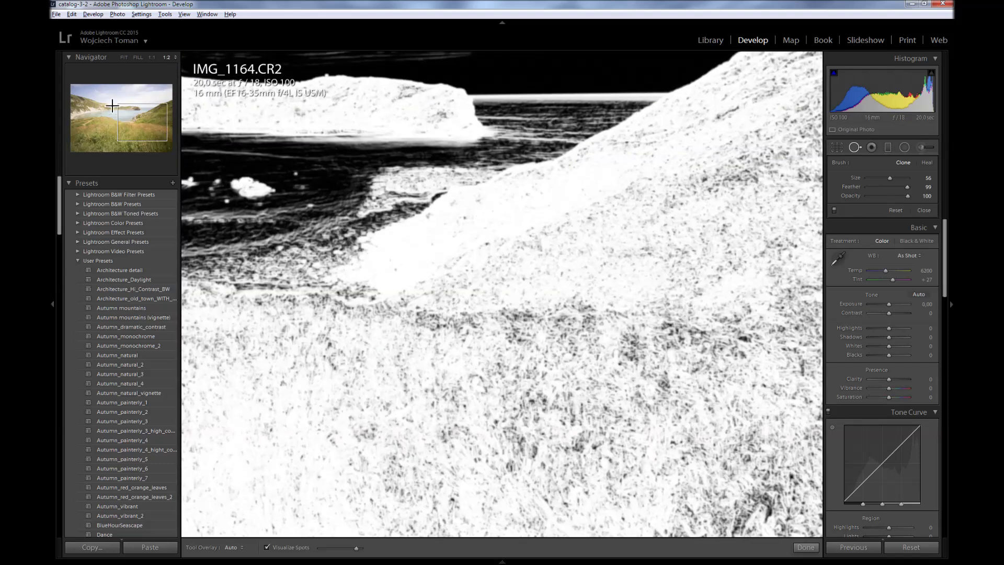
pyautogui.click(87, 95)
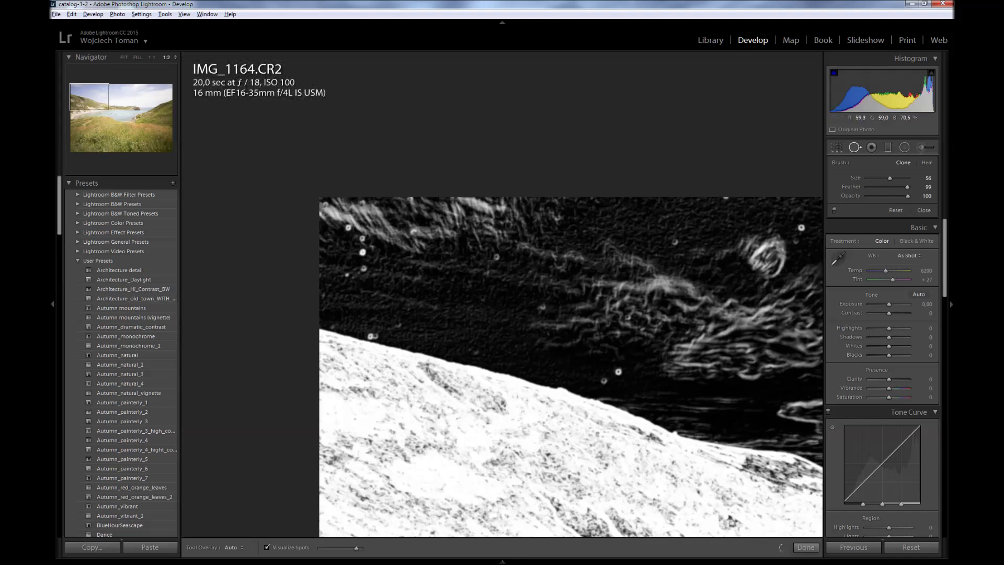
# Step: Clone out a dust speck in the upper-left sky, undoing the stray extra spot
pyautogui.click(347, 226)
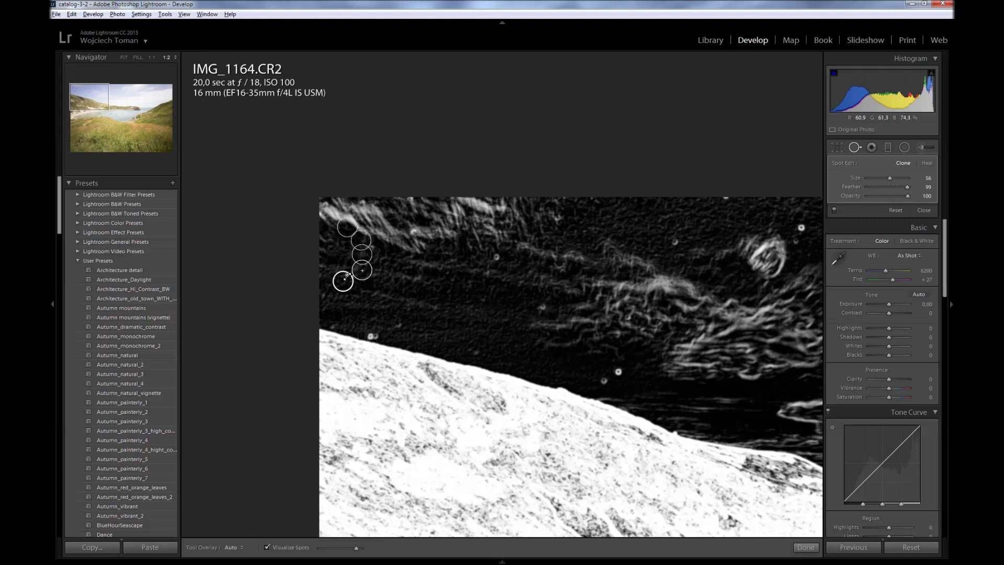
pyautogui.moveTo(800, 227); pyautogui.dragTo(469, 400)
pyautogui.hotkey('ctrl', 'z')
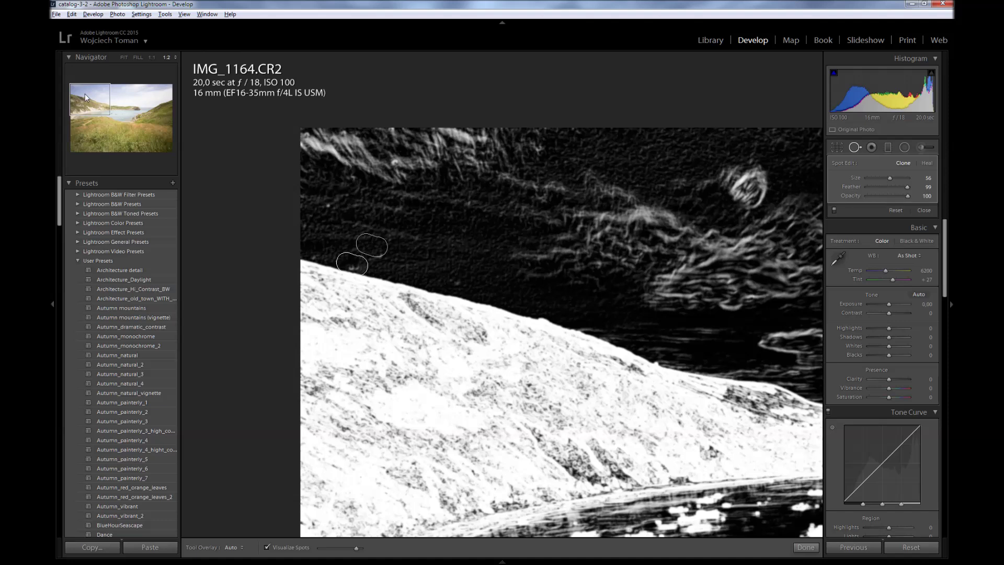
pyautogui.moveTo(116, 101); pyautogui.dragTo(128, 99)
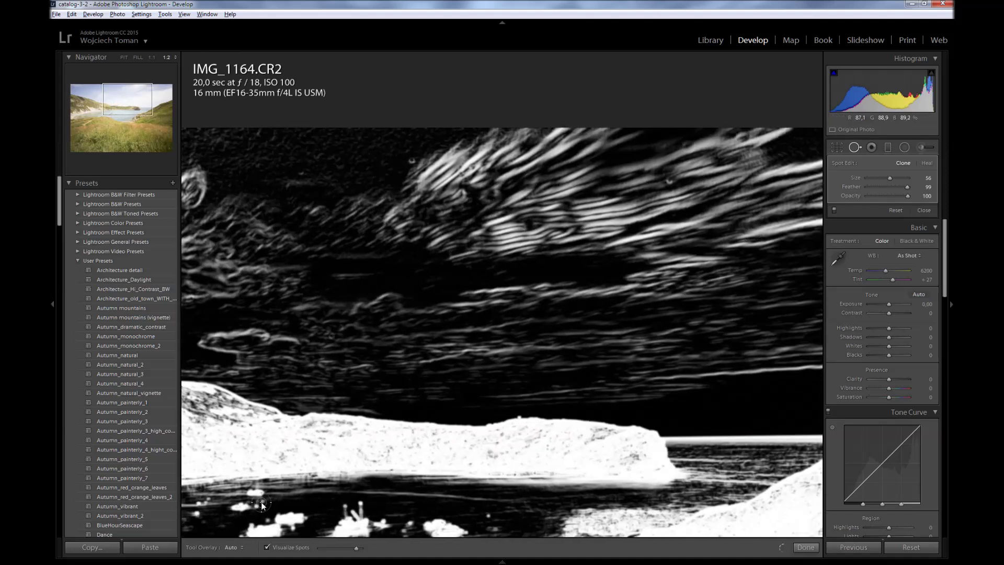
# Step: Turn off Visualize Spots, fit the whole photo to the screen, and close spot removal
pyautogui.click(267, 547)
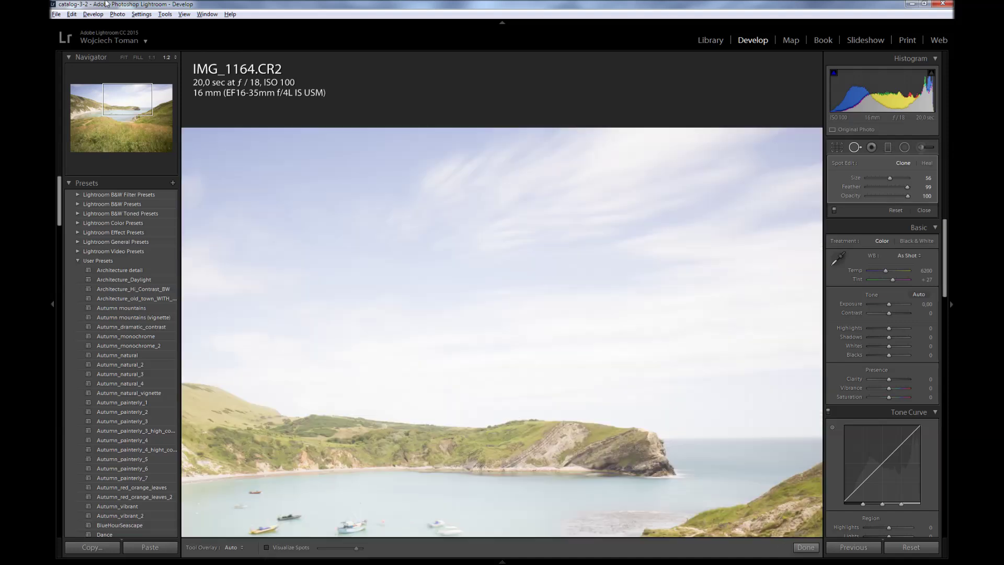
pyautogui.click(124, 56)
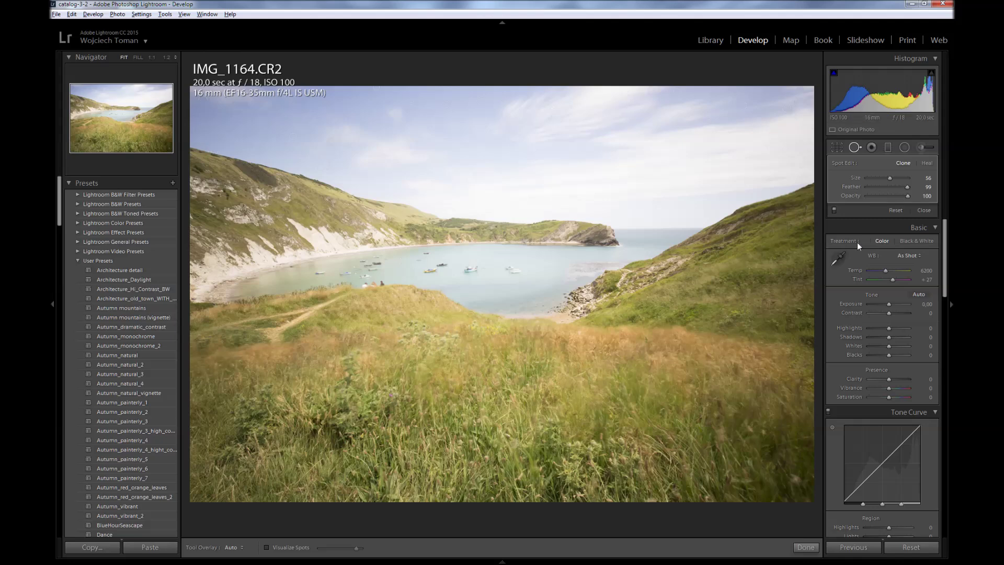
pyautogui.click(924, 210)
# Step: Enable Profile Corrections and Remove Chromatic Aberration in the Lens Corrections panel
pyautogui.scroll(-5, 937, 248)
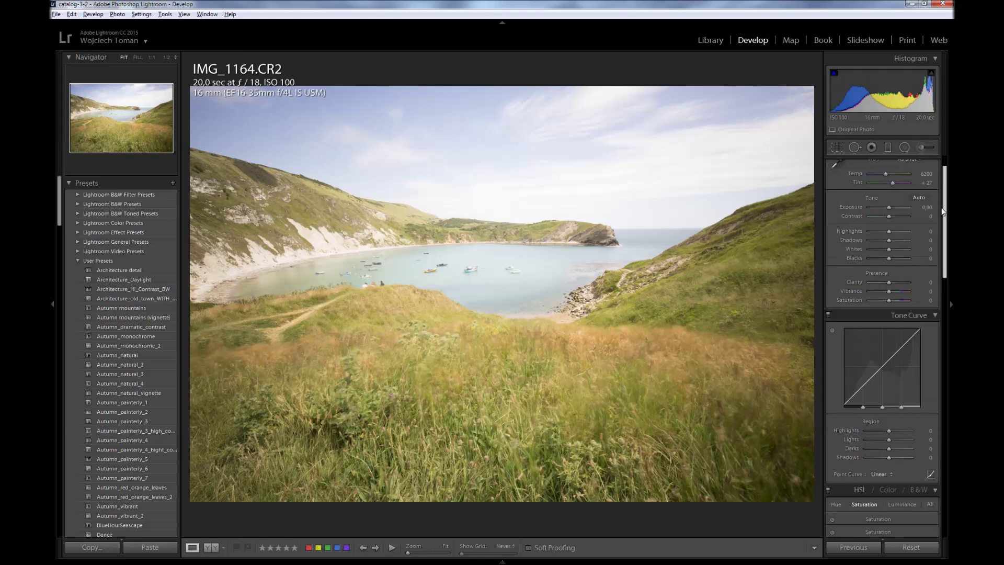
pyautogui.moveTo(944, 257); pyautogui.dragTo(949, 362)
pyautogui.scroll(-2, 923, 350)
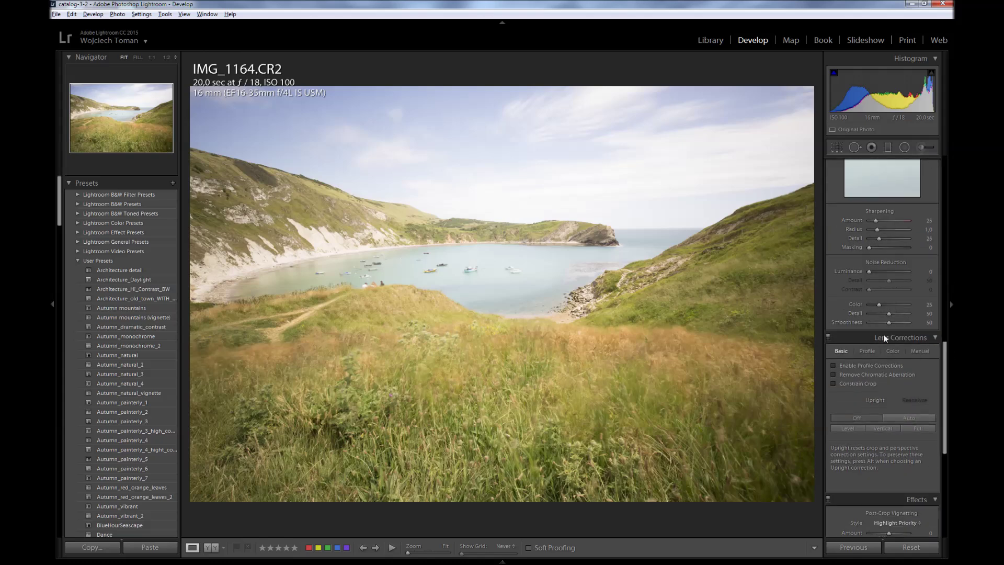
pyautogui.click(833, 365)
pyautogui.click(833, 374)
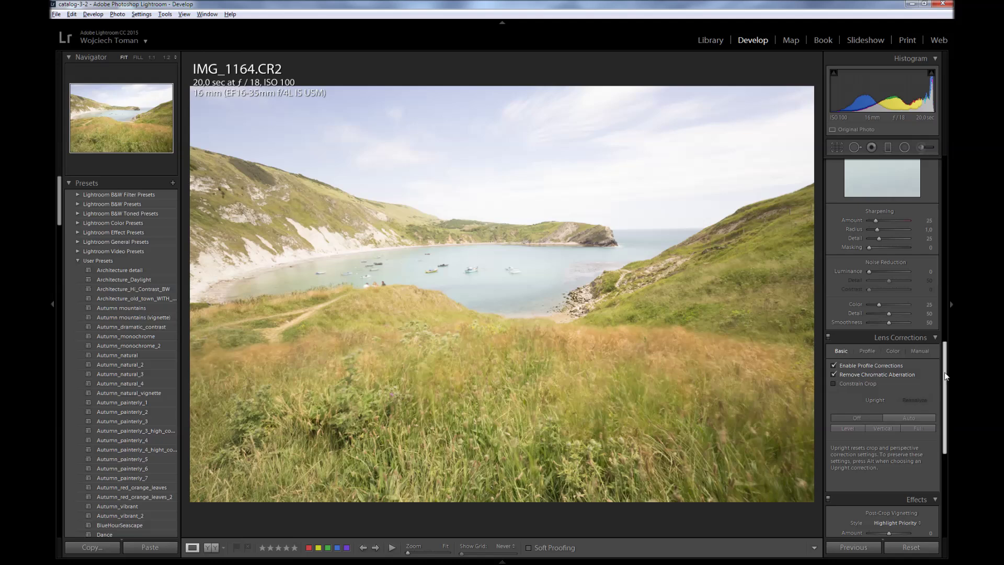
pyautogui.click(946, 201)
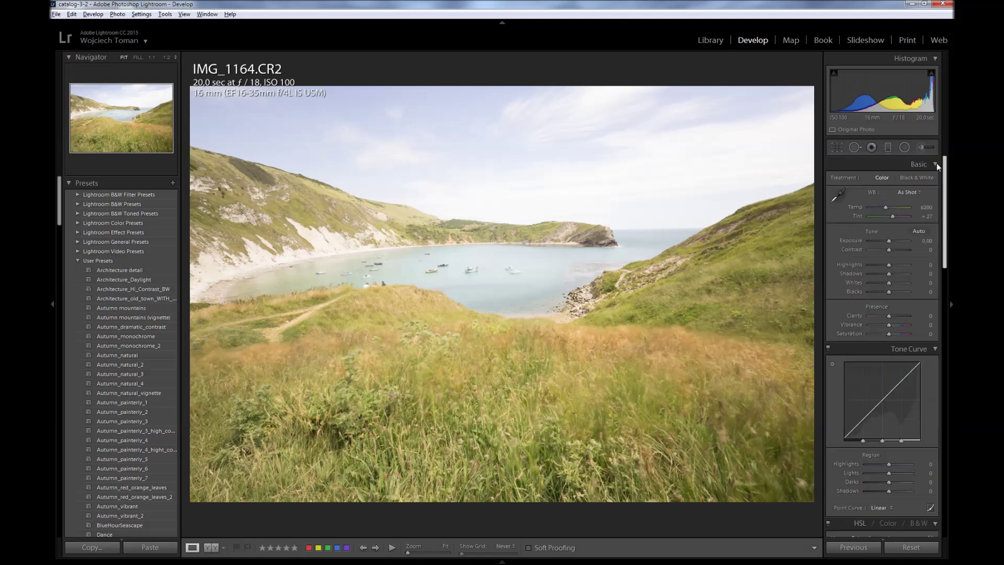
# Step: Straighten along the sea horizon to 1.18°, then tighten and reposition the rule-of-thirds crop
pyautogui.click(838, 145)
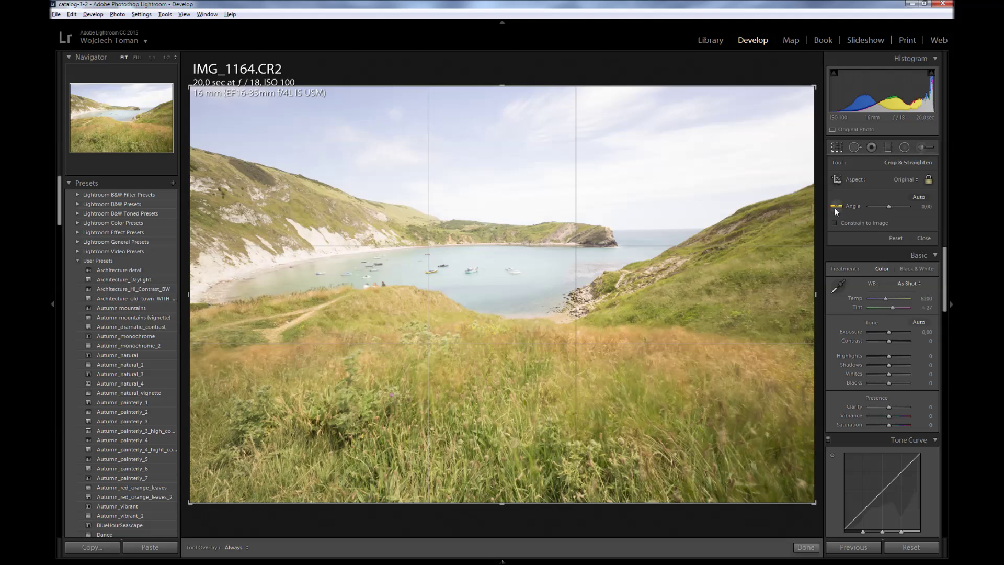
pyautogui.click(836, 207)
pyautogui.moveTo(610, 230)
pyautogui.mouseDown()
pyautogui.moveTo(689, 241)
pyautogui.moveTo(727, 231)
pyautogui.mouseUp()
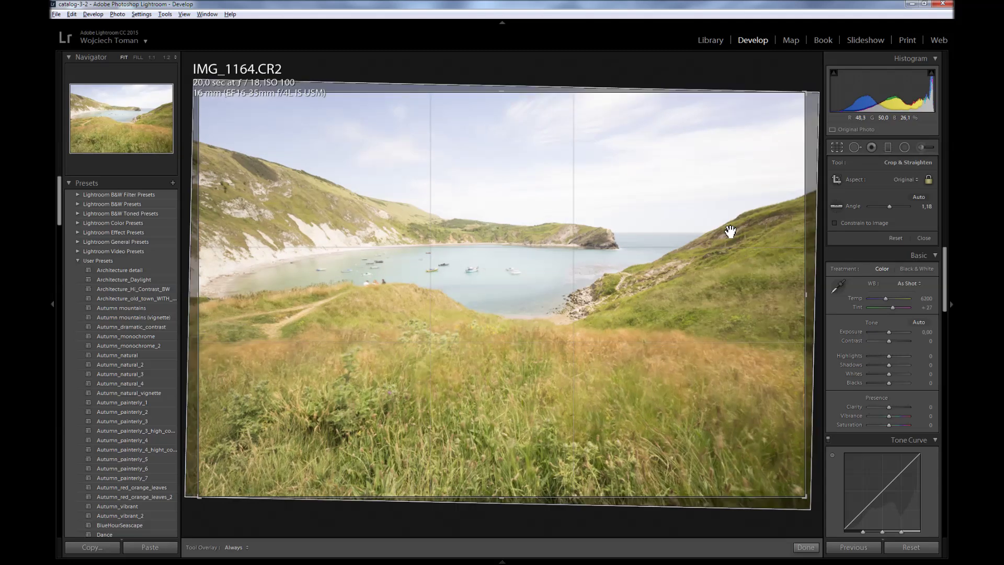
pyautogui.press('o')
pyautogui.press('o')
pyautogui.press('o')
pyautogui.press('o')
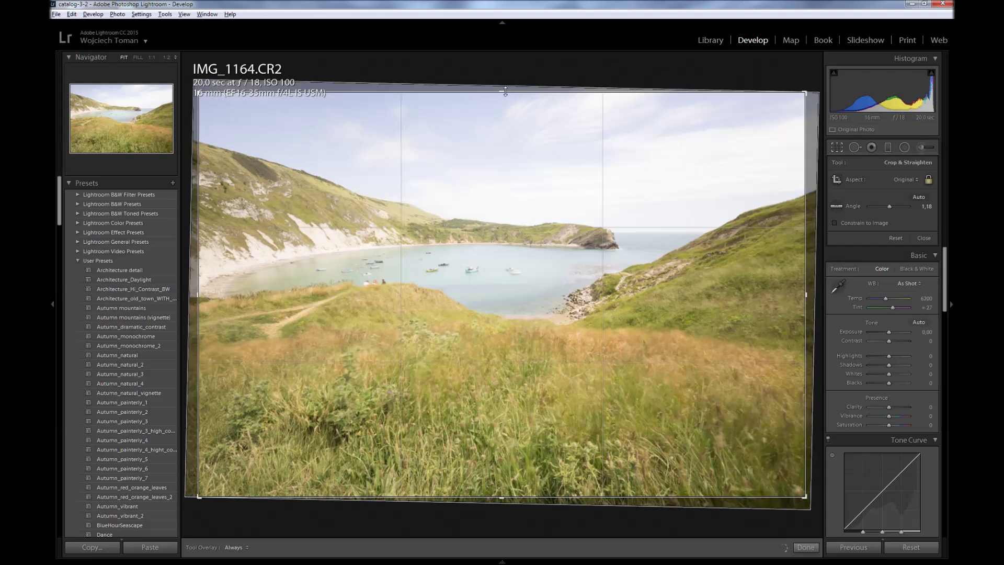
pyautogui.moveTo(505, 92); pyautogui.dragTo(503, 94)
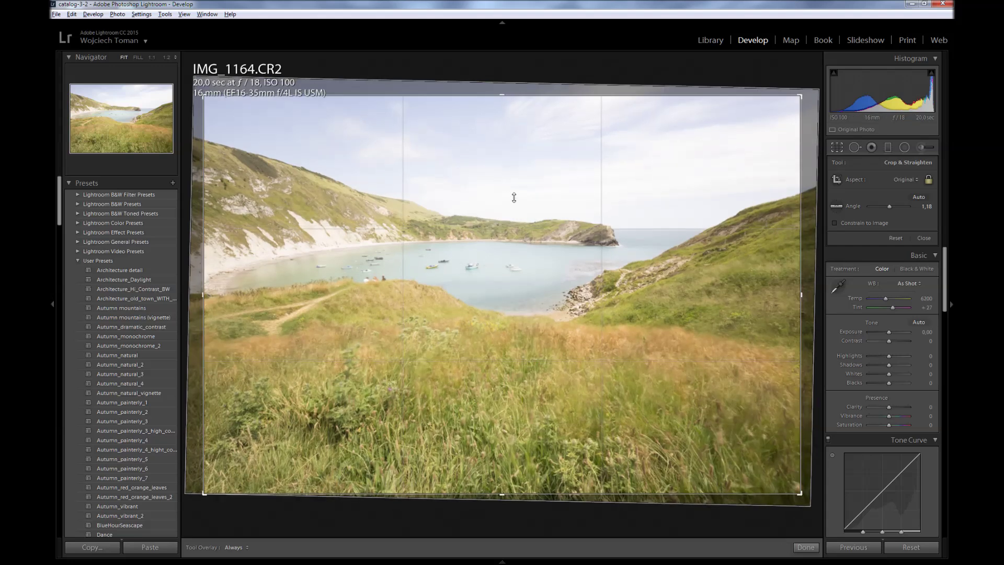
pyautogui.moveTo(520, 238); pyautogui.dragTo(556, 241)
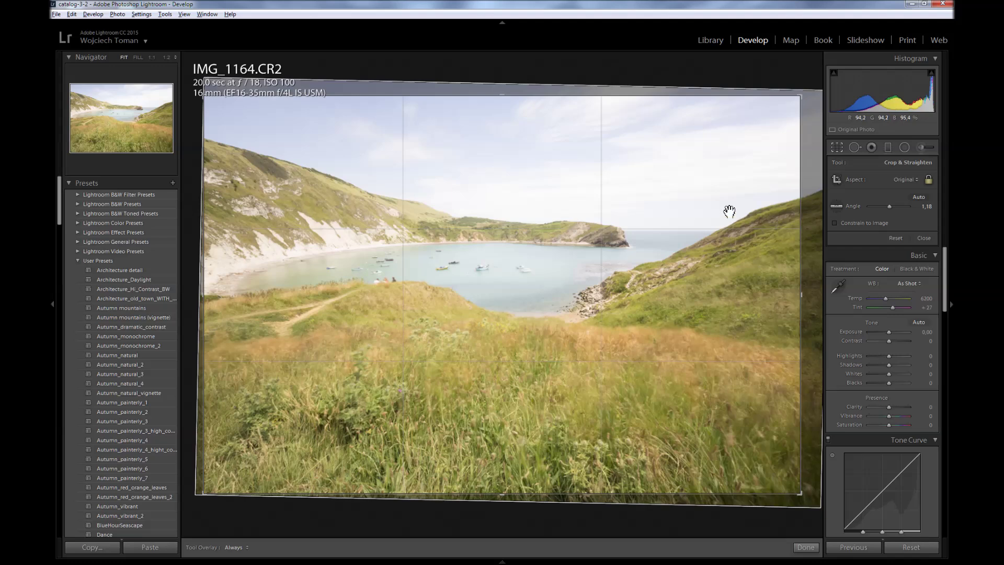
pyautogui.click(808, 550)
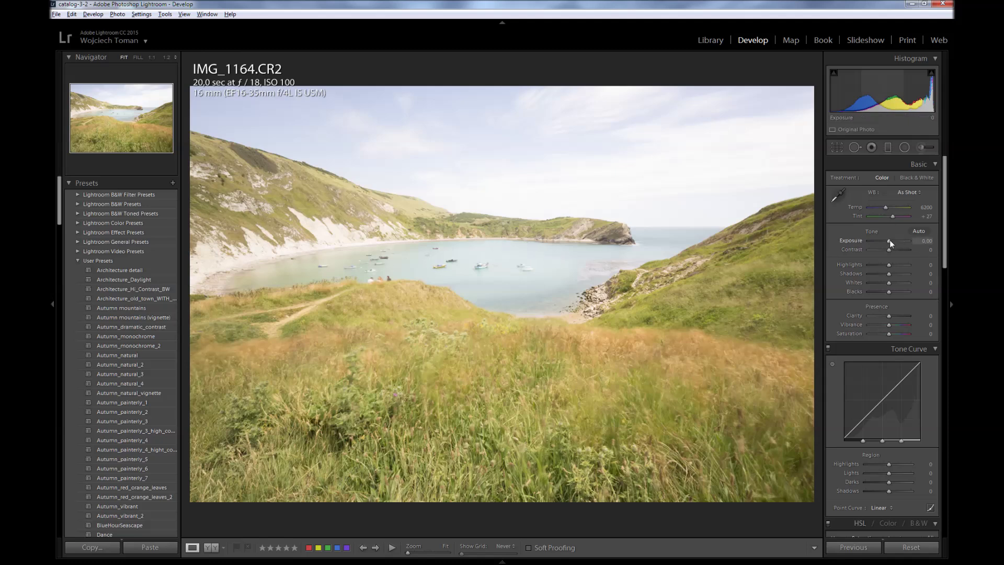
# Step: Lower the Basic panel Exposure slider in two steps to -1.62
pyautogui.moveTo(890, 240); pyautogui.dragTo(875, 244)
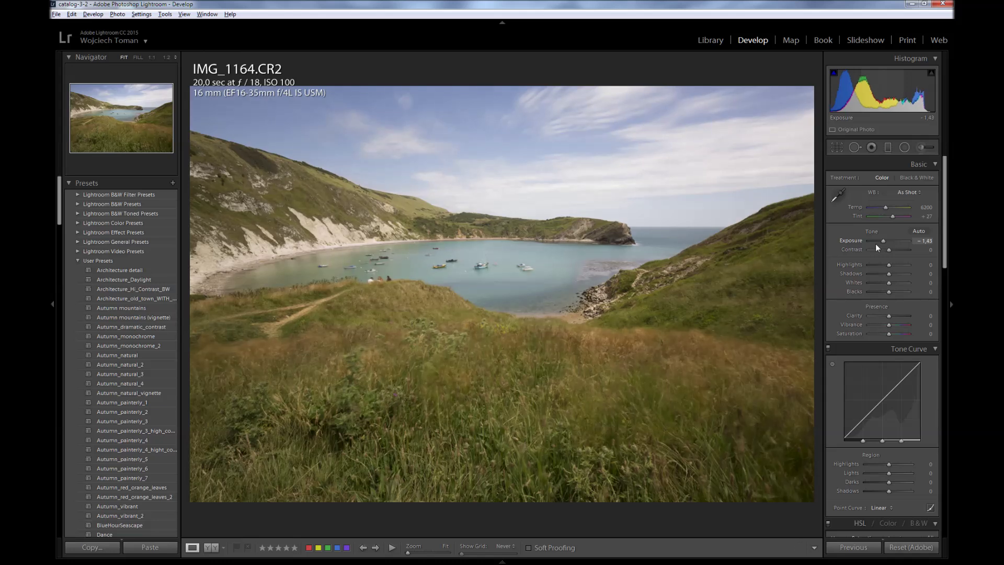
pyautogui.moveTo(876, 244); pyautogui.dragTo(868, 247)
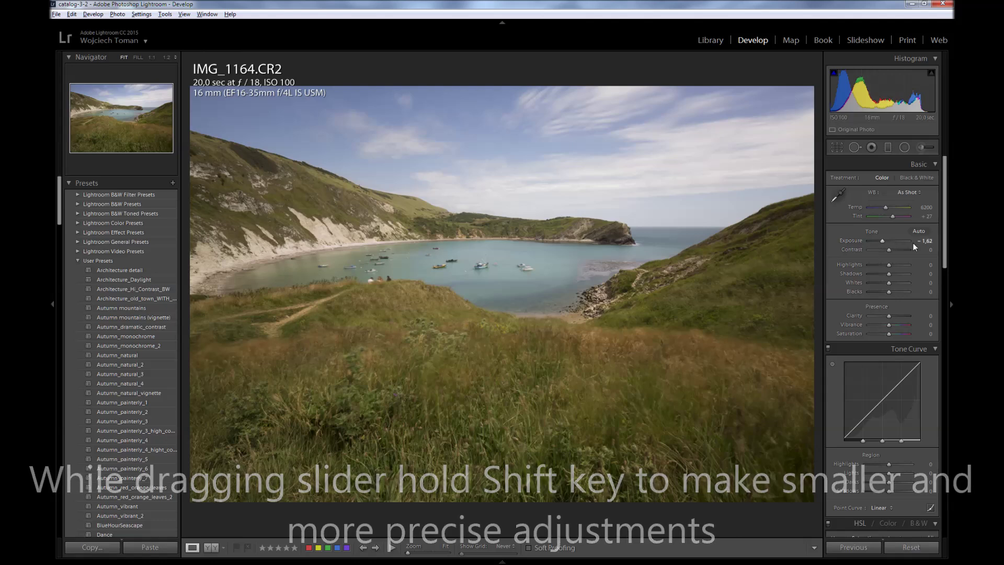
pyautogui.click(837, 148)
# Step: Re-straighten the photo along the sea horizon to a 0.70 angle and apply the crop
pyautogui.click(837, 206)
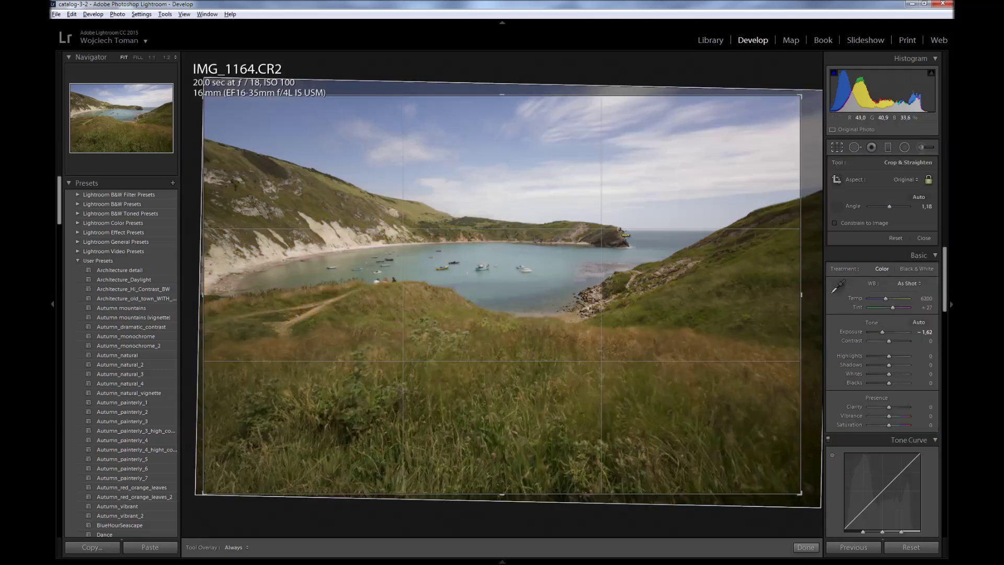
pyautogui.moveTo(620, 231); pyautogui.dragTo(731, 231)
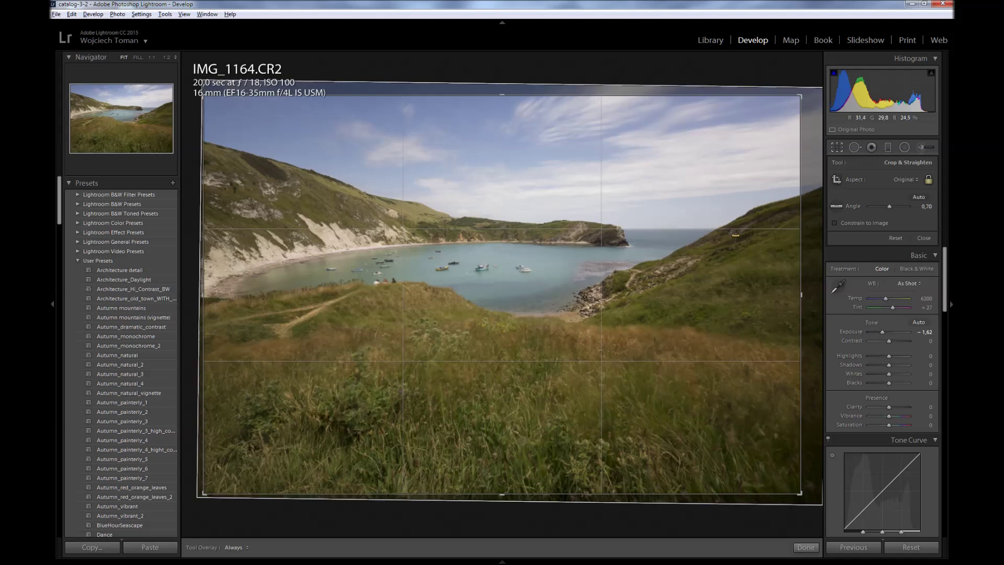
pyautogui.press('Return')
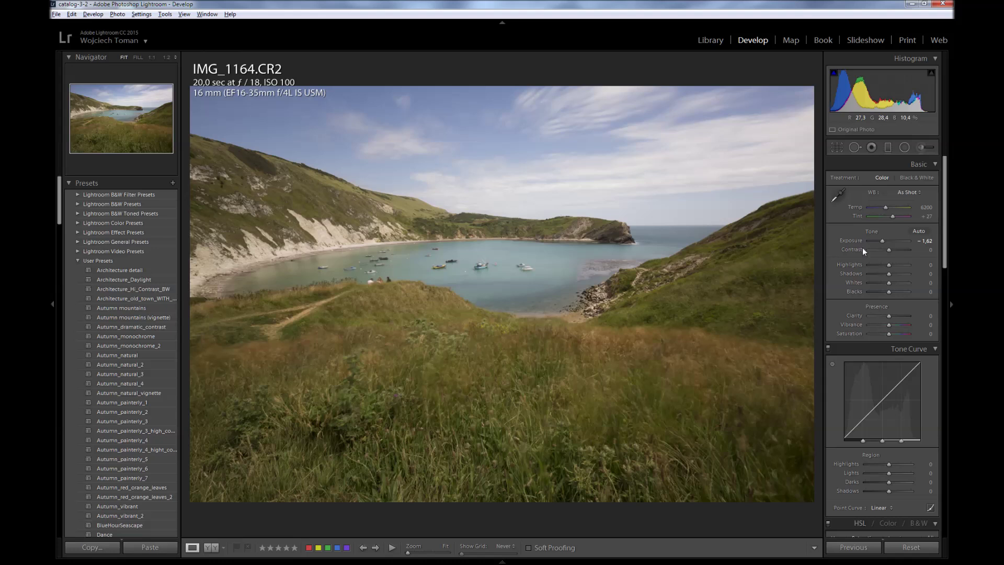
# Step: Set Shadows +48, auto-set Whites +45 and Blacks -35, and Highlights -100
pyautogui.moveTo(889, 274); pyautogui.dragTo(897, 274)
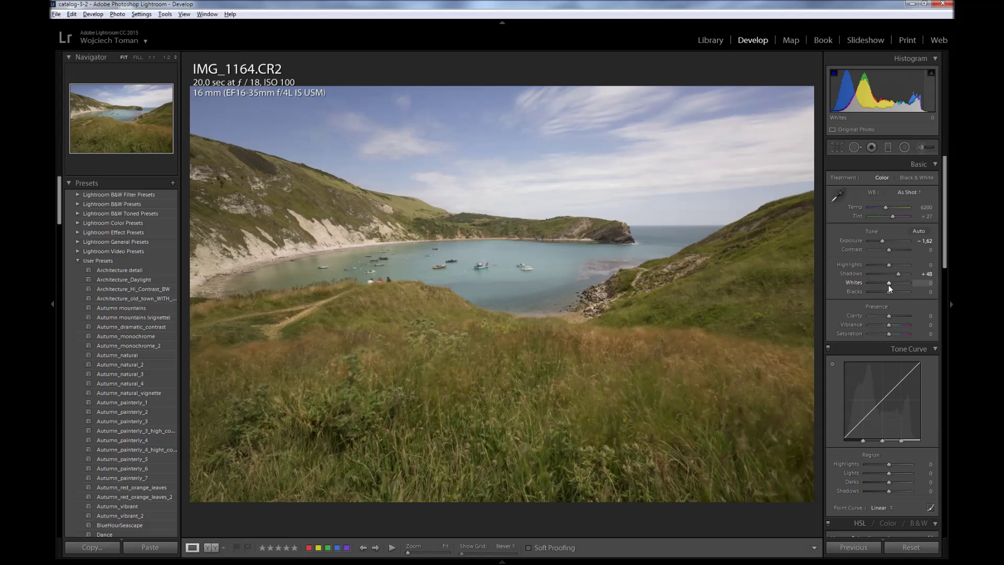
pyautogui.press('shift')
pyautogui.keyDown('shift'); pyautogui.doubleClick(890, 287); pyautogui.keyUp('shift')
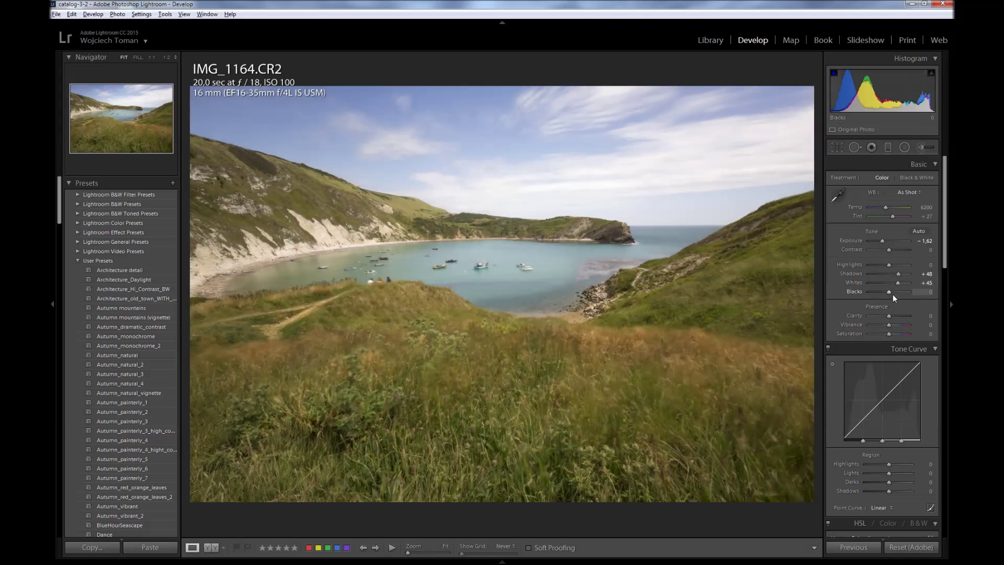
pyautogui.keyDown('shift'); pyautogui.doubleClick(889, 291); pyautogui.keyUp('shift')
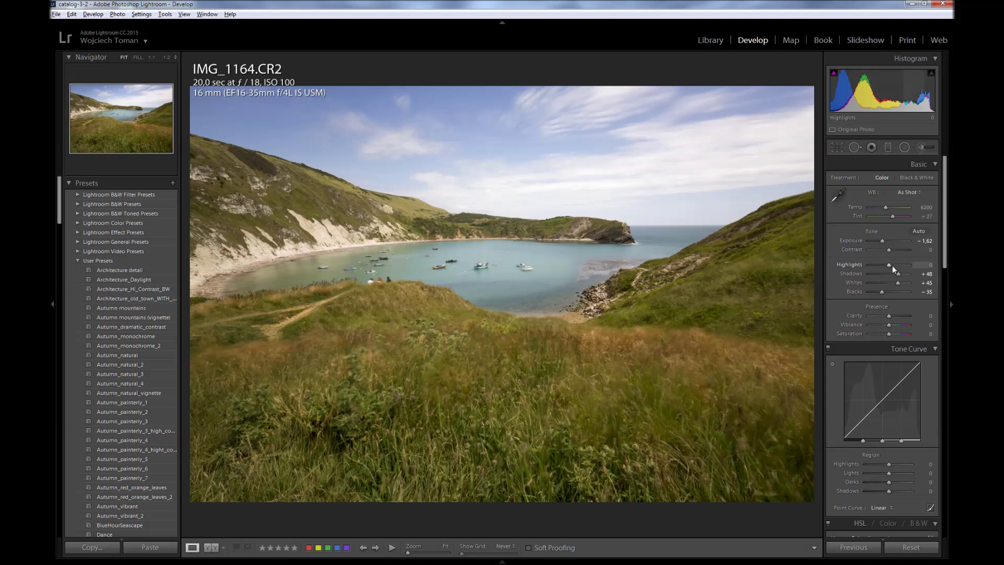
pyautogui.moveTo(889, 266); pyautogui.dragTo(864, 266)
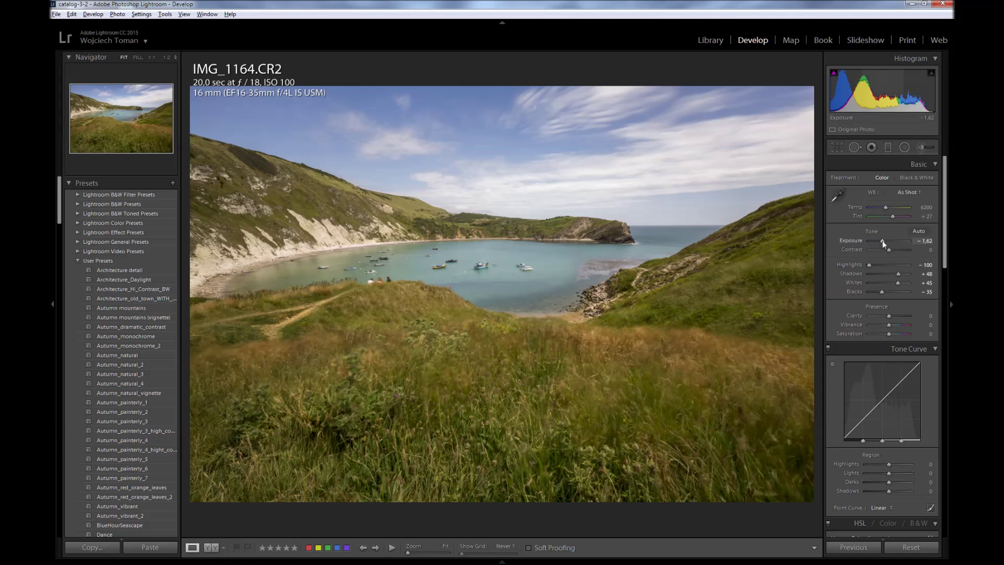
# Step: Add a graduated filter over the upper sky with exposure -0.25 and highlights about -82
pyautogui.click(889, 148)
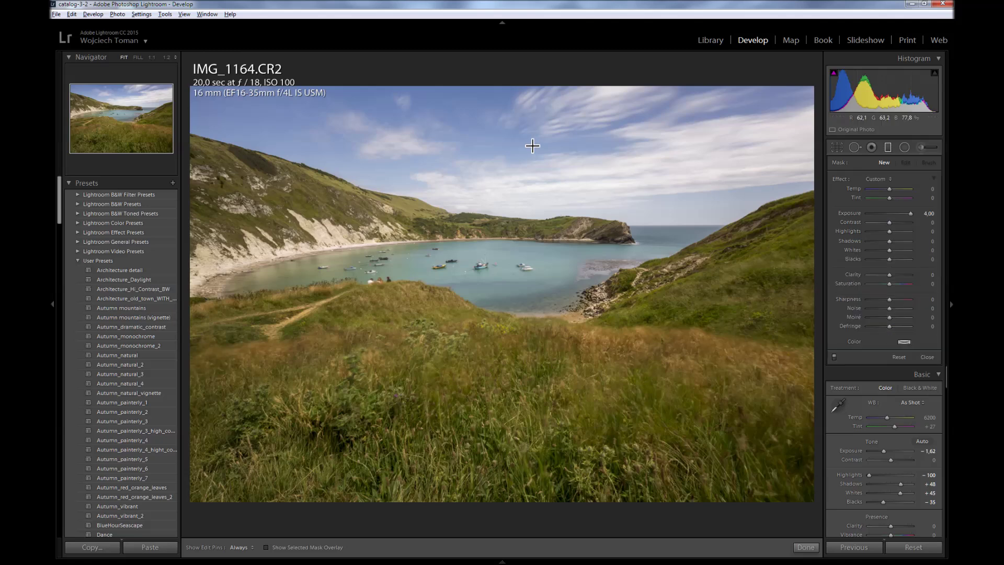
pyautogui.moveTo(522, 157)
pyautogui.mouseDown()
pyautogui.moveTo(520, 230)
pyautogui.moveTo(540, 229)
pyautogui.mouseUp()
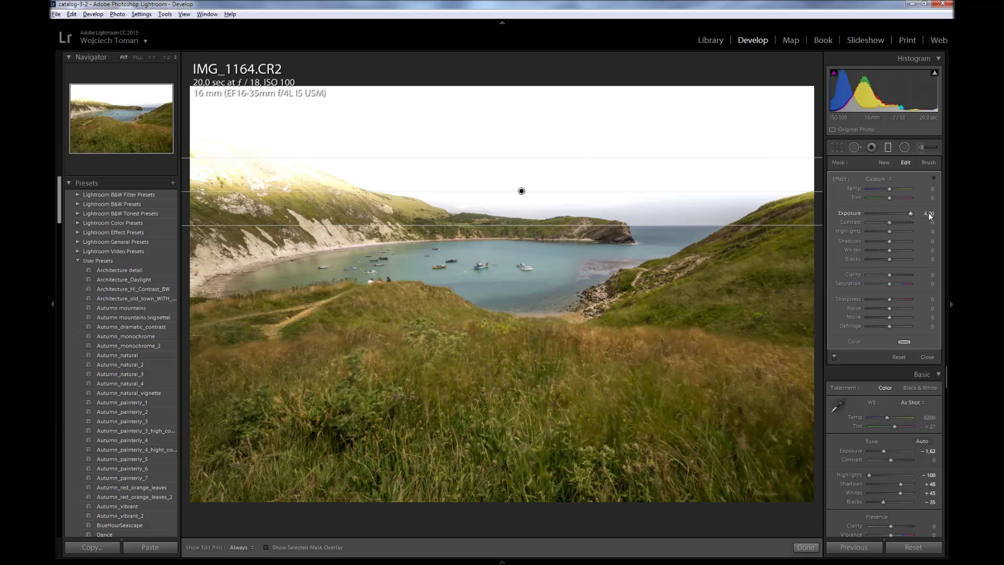
pyautogui.doubleClick(912, 215)
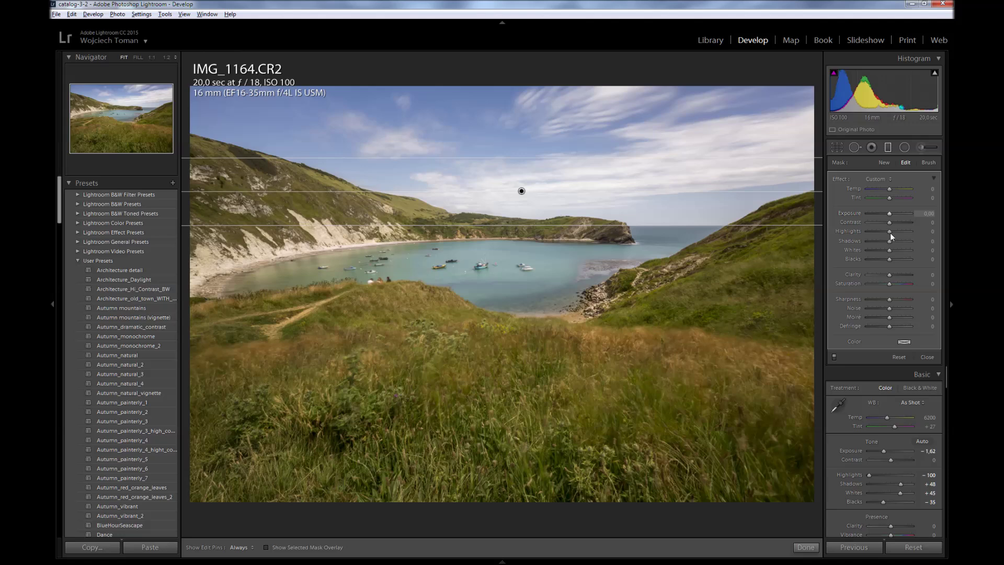
pyautogui.moveTo(872, 232)
pyautogui.mouseDown()
pyautogui.moveTo(861, 230)
pyautogui.moveTo(870, 230)
pyautogui.mouseUp()
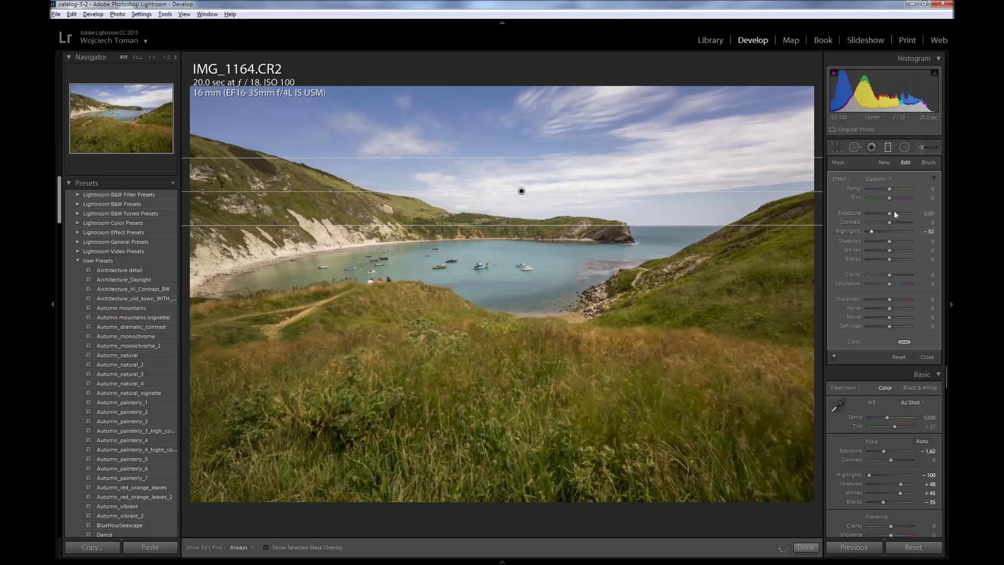
pyautogui.moveTo(890, 216); pyautogui.dragTo(876, 217)
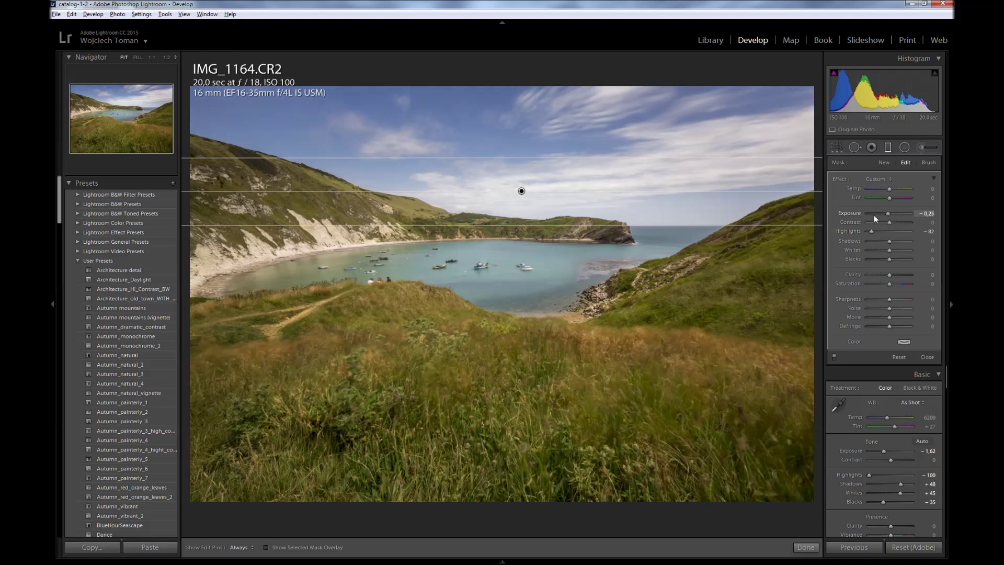
pyautogui.click(928, 357)
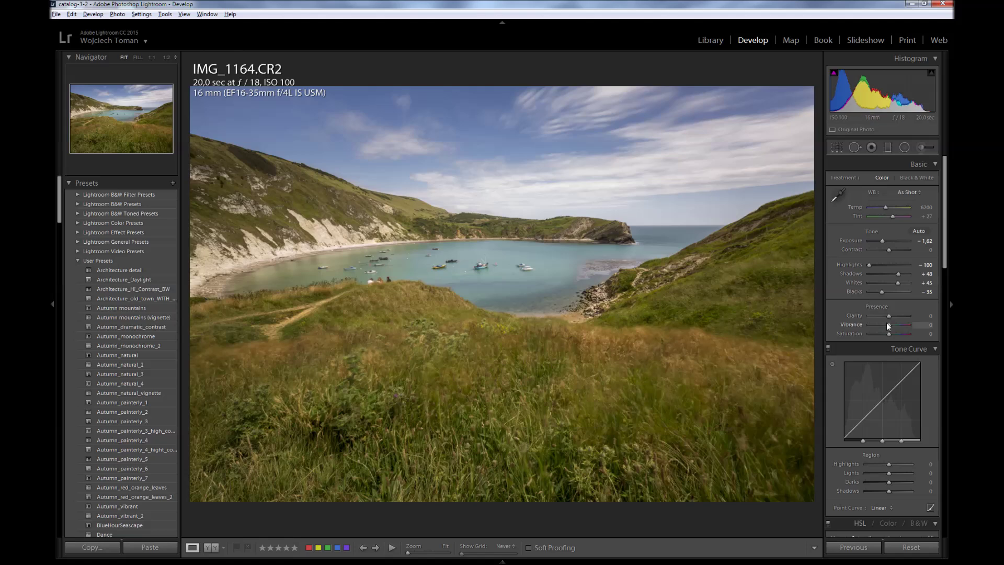
# Step: Raise the cove photo's Vibrance slider to +27
pyautogui.press('shift')
pyautogui.moveTo(891, 324); pyautogui.dragTo(933, 327)
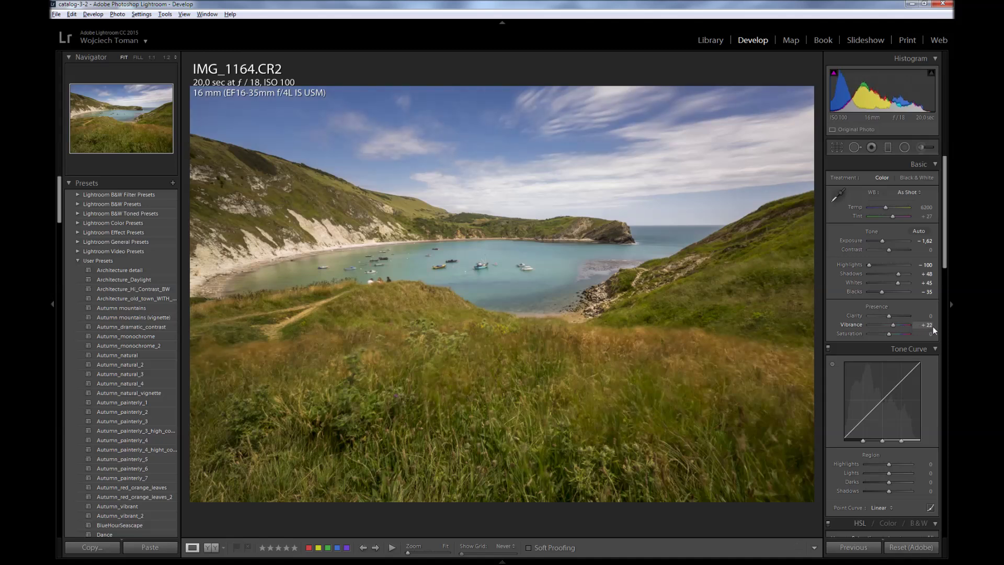
pyautogui.moveTo(940, 330); pyautogui.dragTo(942, 326)
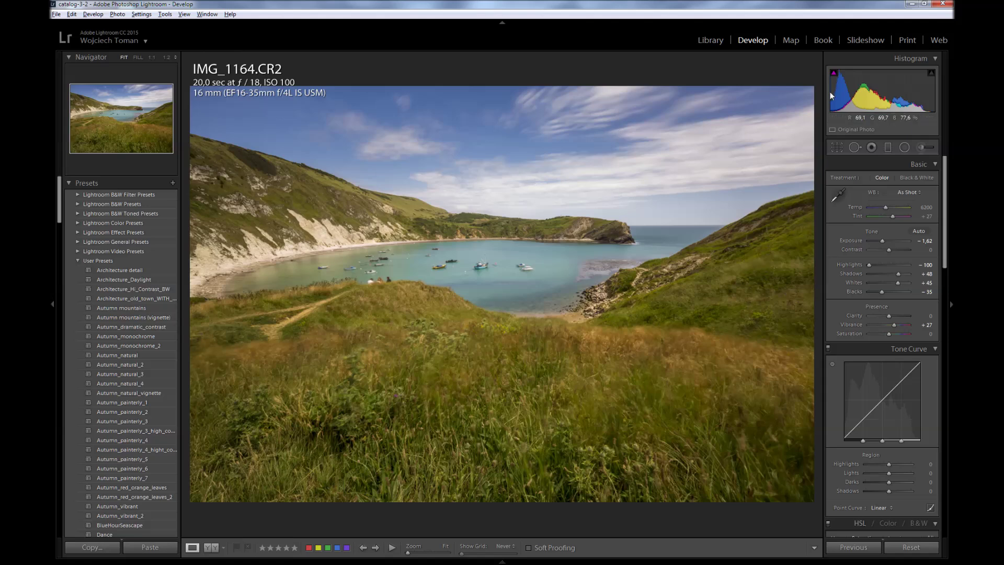
pyautogui.click(888, 147)
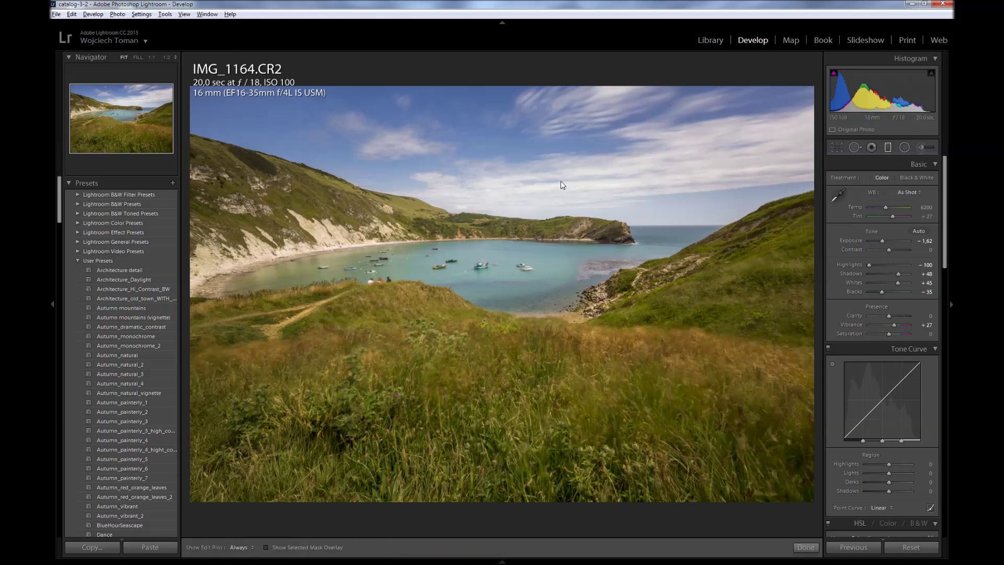
# Step: Select the sky gradient's pin and increase its Saturation to richen the sky's blues
pyautogui.click(522, 192)
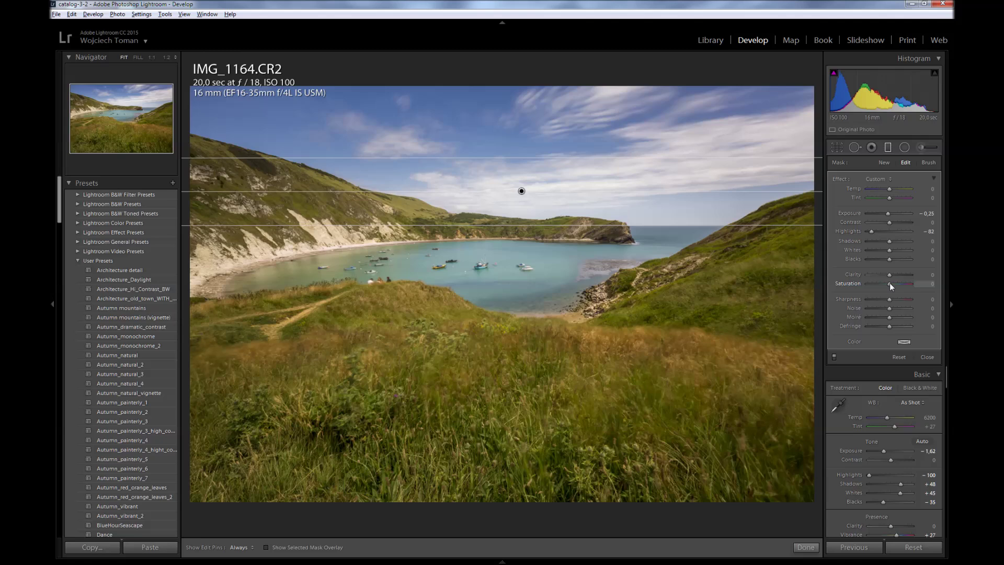
pyautogui.moveTo(896, 283); pyautogui.dragTo(896, 283)
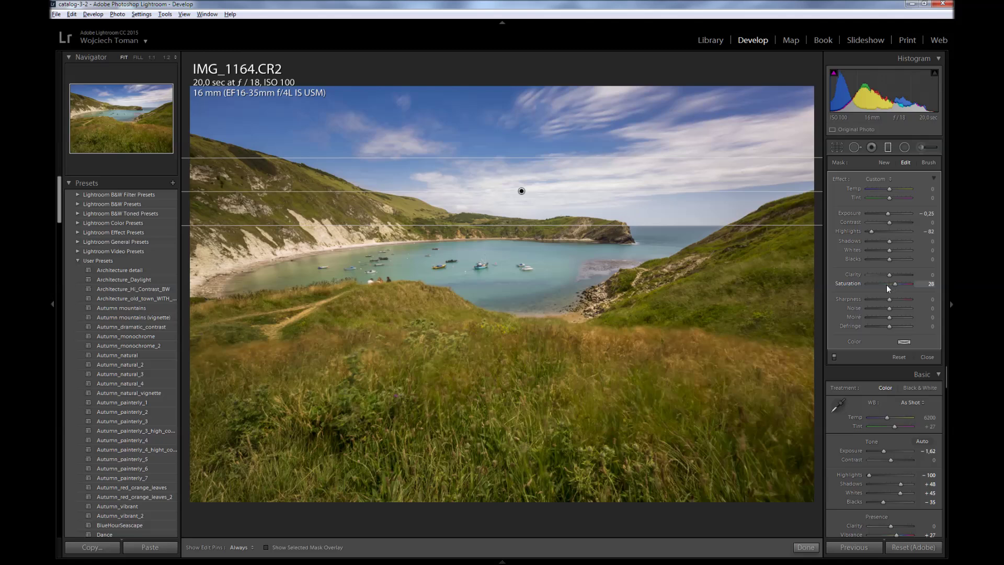
pyautogui.click(925, 356)
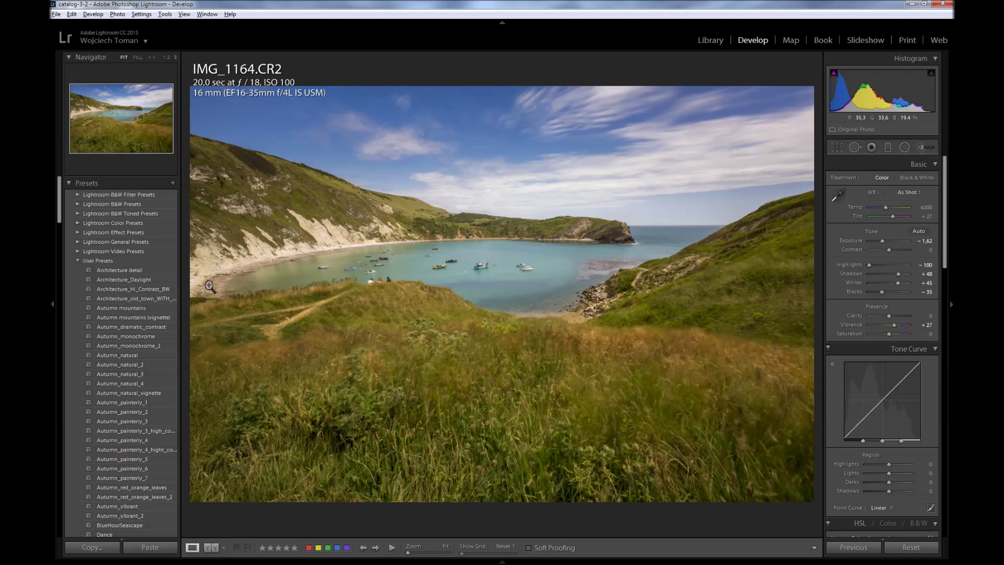
pyautogui.click(888, 148)
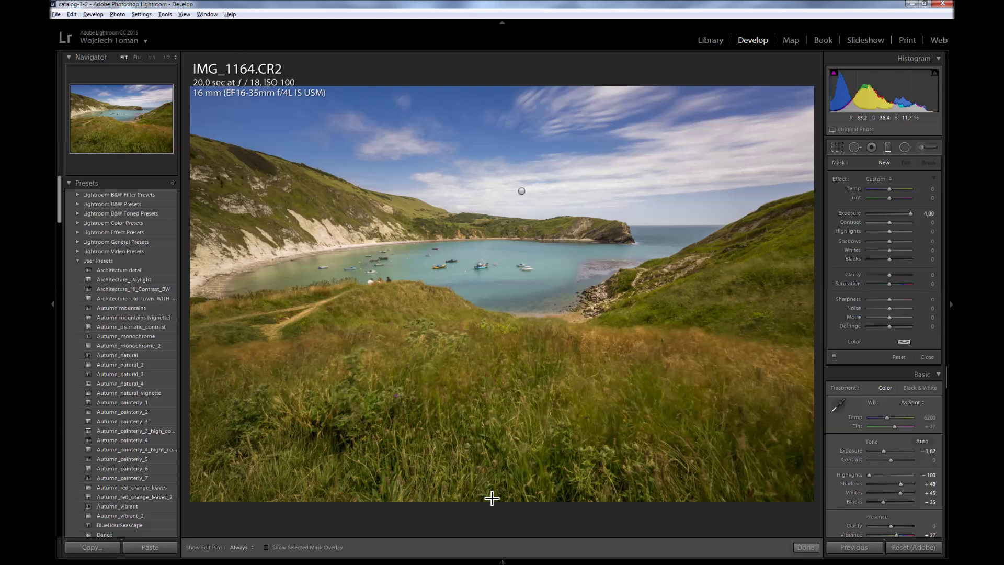
# Step: Draw a graduated filter rising over the foreground grass and set its exposure to about −0.25
pyautogui.moveTo(492, 498); pyautogui.dragTo(497, 339)
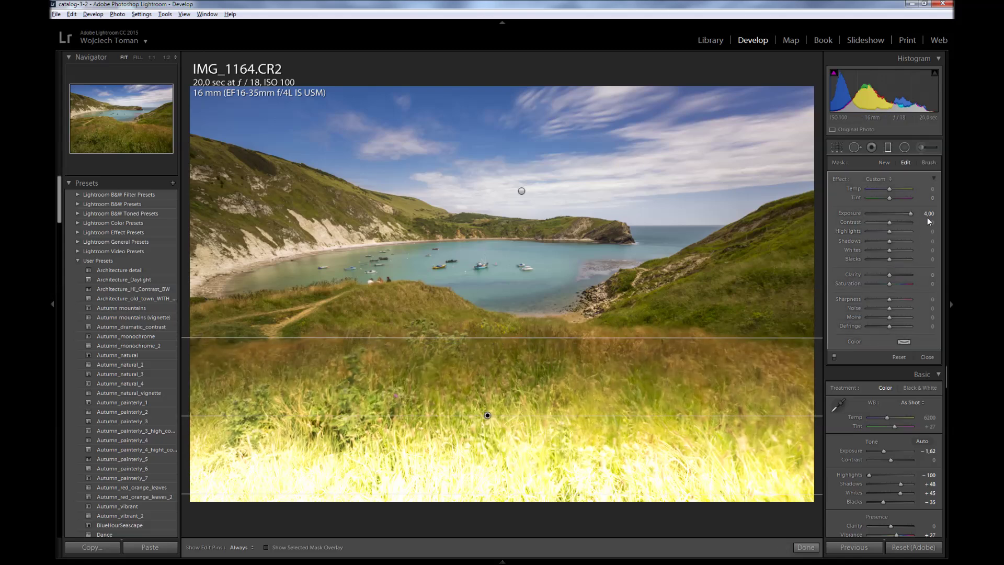
pyautogui.moveTo(912, 213); pyautogui.dragTo(888, 213)
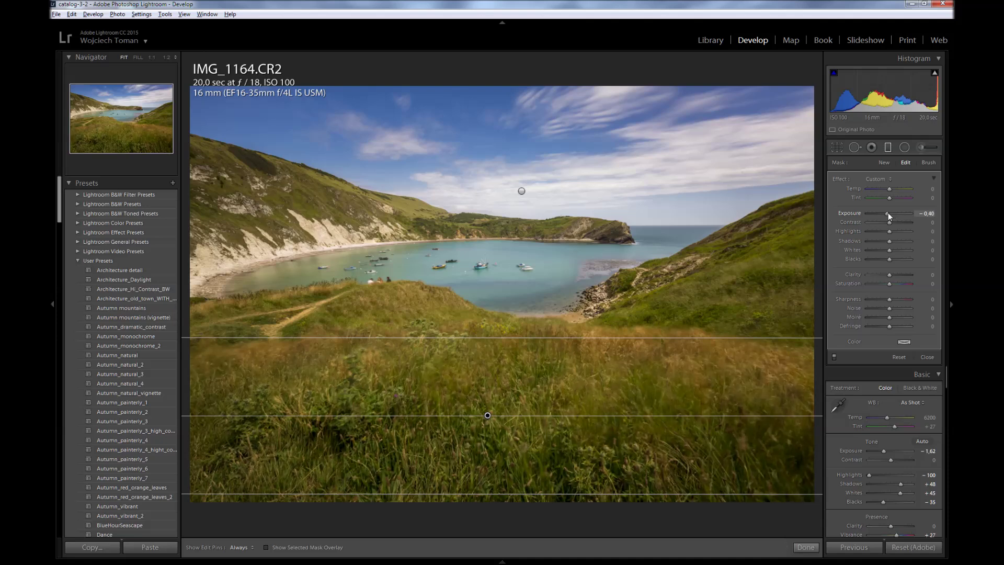
pyautogui.moveTo(867, 218); pyautogui.dragTo(865, 219)
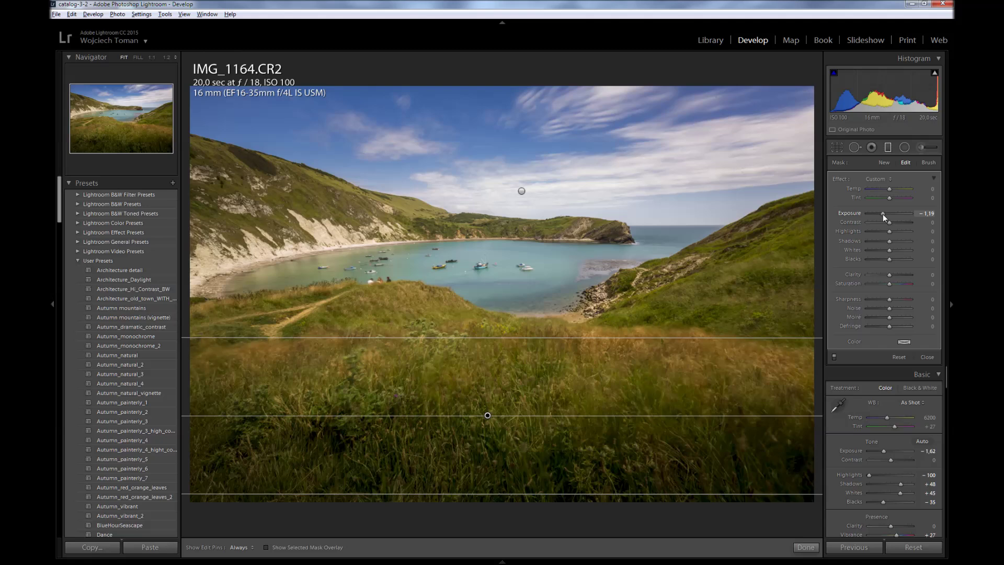
pyautogui.moveTo(883, 214); pyautogui.dragTo(889, 216)
pyautogui.press('shift')
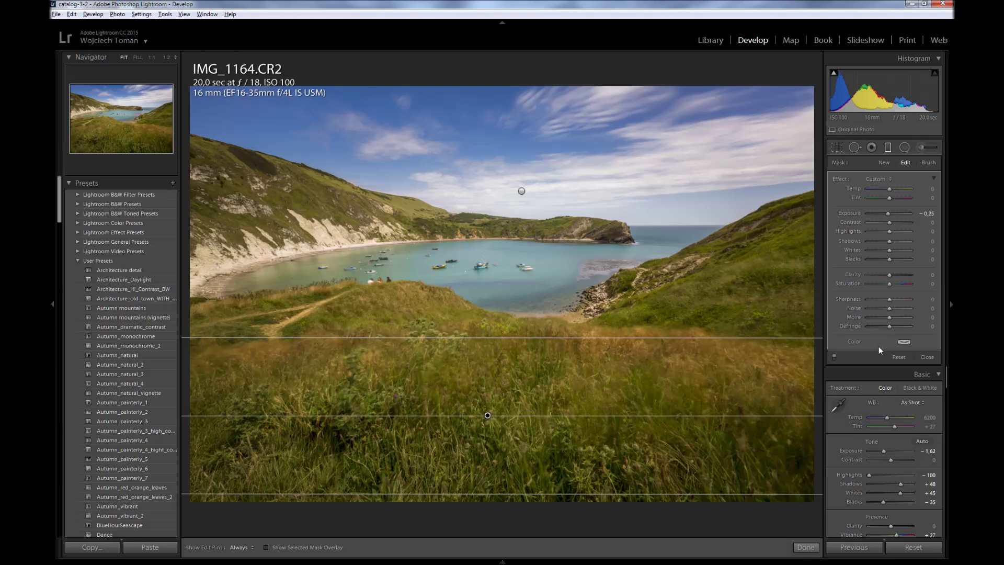
# Step: Close the foreground filter and add a Highlight Priority post-crop vignette: amount −19, feather 98, highlights 81
pyautogui.click(927, 356)
pyautogui.moveTo(946, 205); pyautogui.dragTo(943, 400)
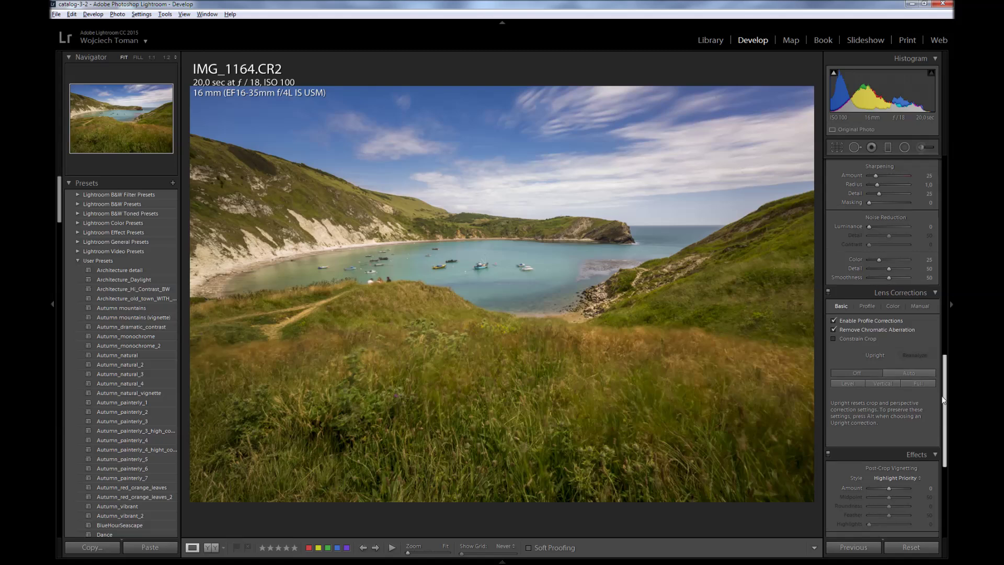
pyautogui.scroll(-1, 940, 409)
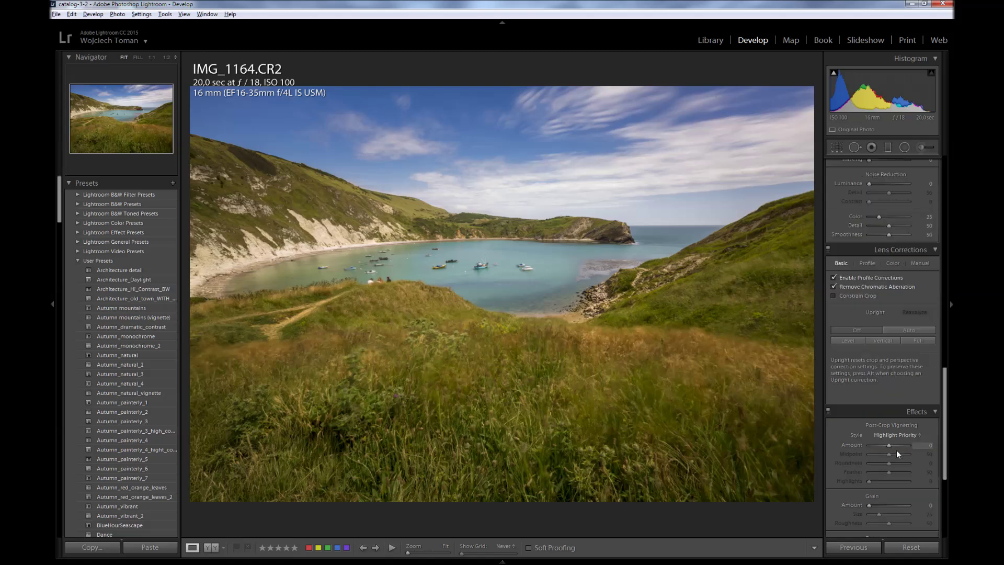
pyautogui.moveTo(889, 447); pyautogui.dragTo(884, 447)
pyautogui.moveTo(871, 481); pyautogui.dragTo(909, 474)
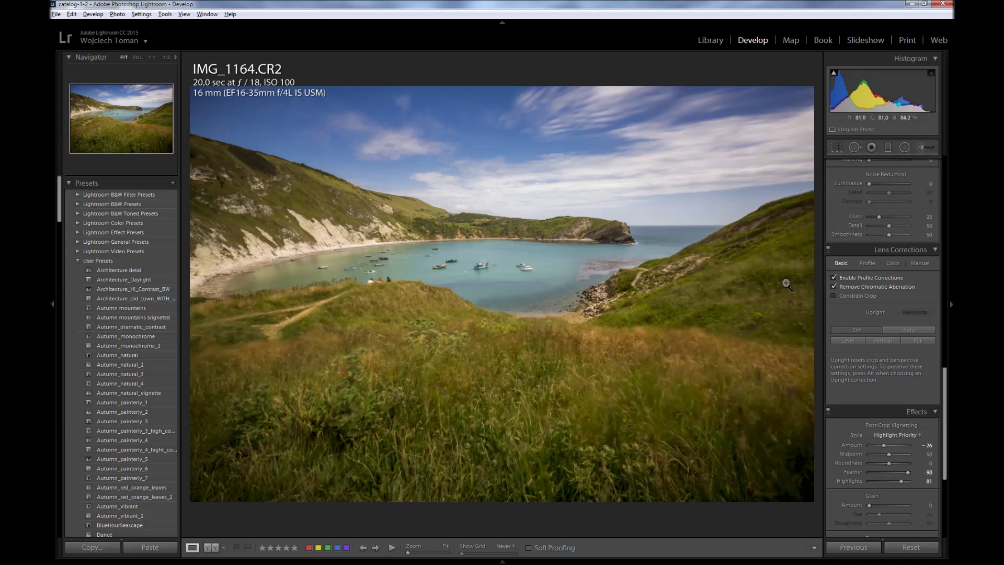
pyautogui.moveTo(884, 446); pyautogui.dragTo(890, 444)
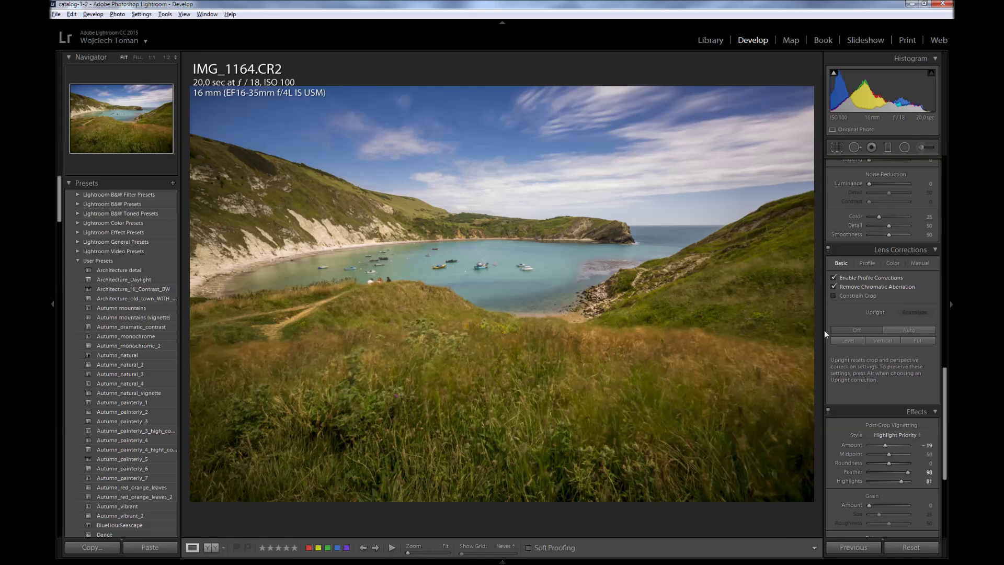
pyautogui.moveTo(949, 390); pyautogui.dragTo(950, 165)
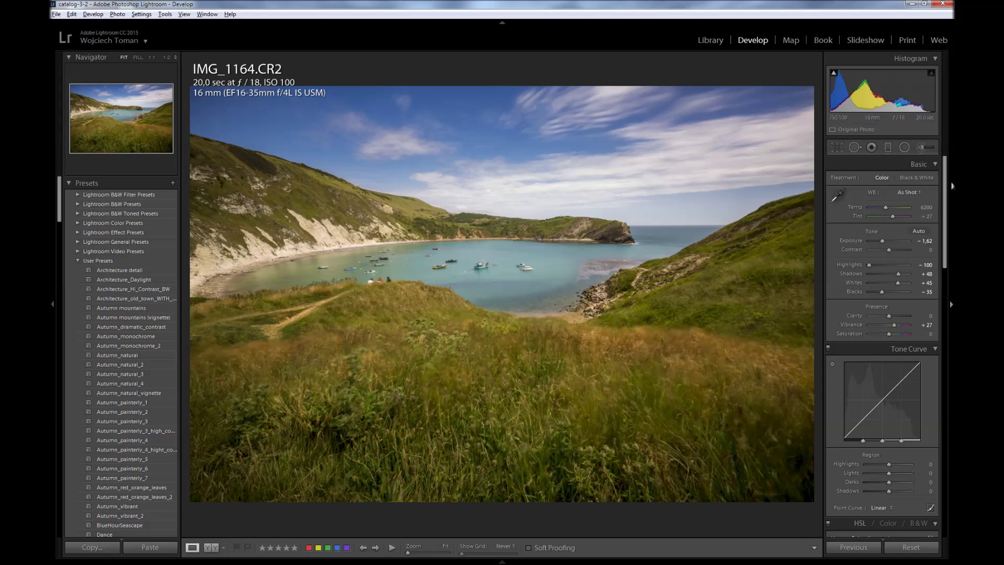
# Step: Draw a Radial Filter ellipse centred over the bay and shorten it to fit
pyautogui.click(904, 148)
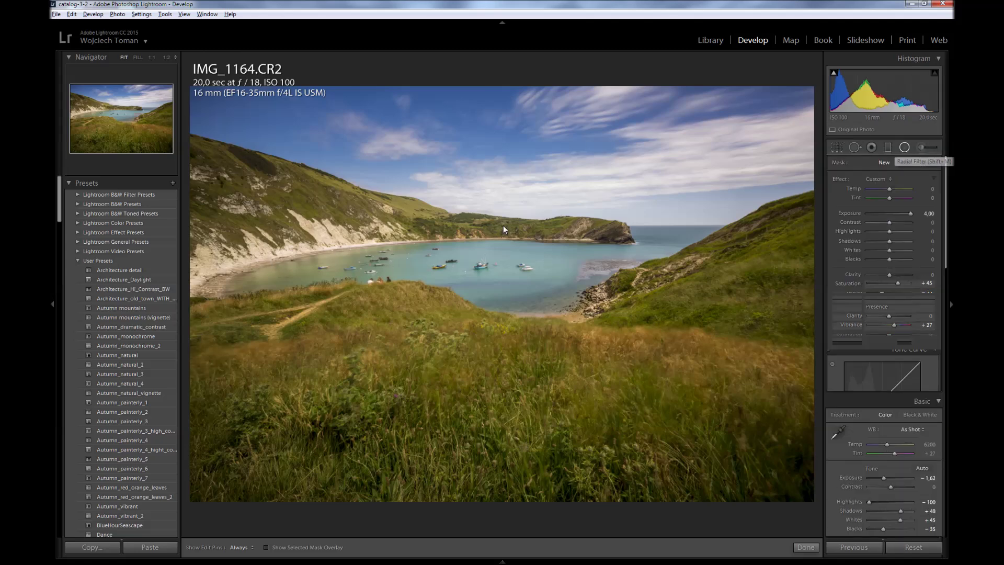
pyautogui.moveTo(365, 291); pyautogui.dragTo(573, 335)
pyautogui.moveTo(298, 253); pyautogui.dragTo(452, 268)
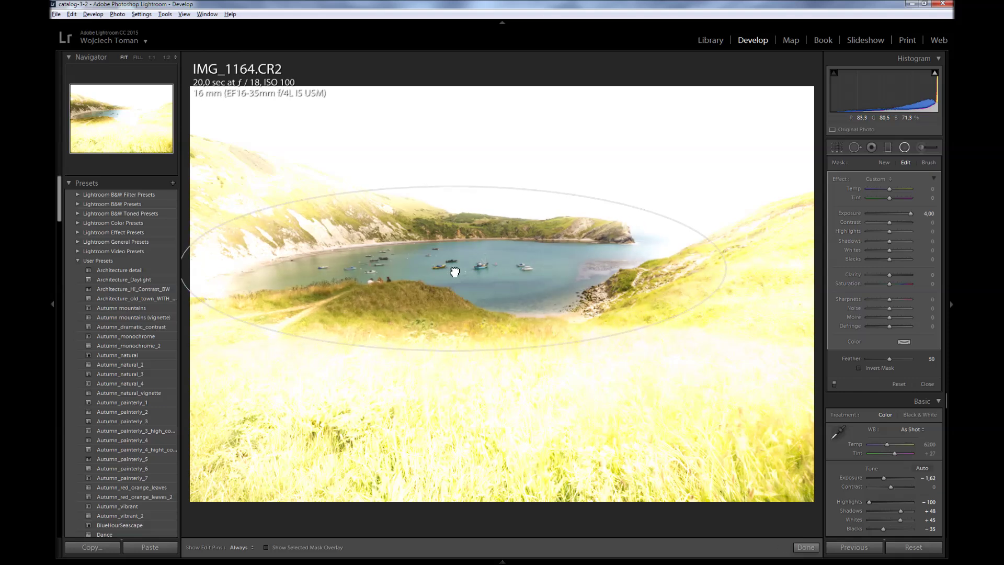
pyautogui.moveTo(450, 185); pyautogui.dragTo(453, 194)
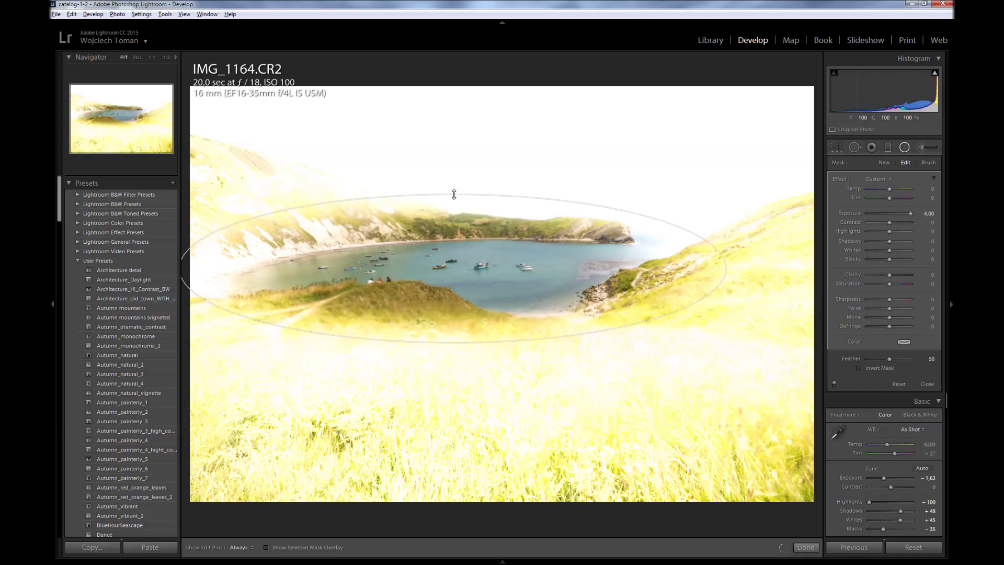
pyautogui.moveTo(456, 262); pyautogui.dragTo(455, 265)
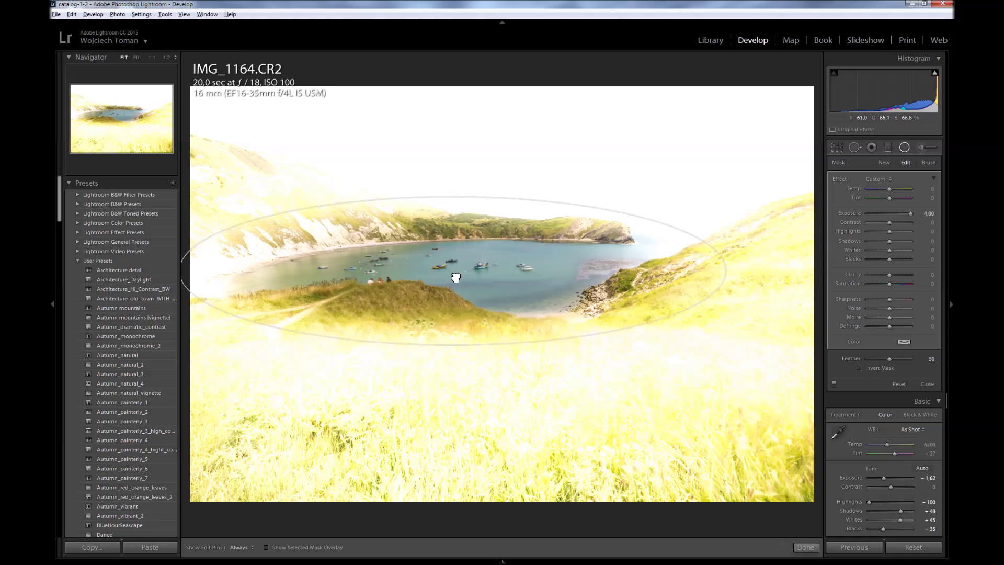
# Step: Invert the mask, set exposure 0, saturation 47, whites 14, feather 100, then compare with the original
pyautogui.click(868, 368)
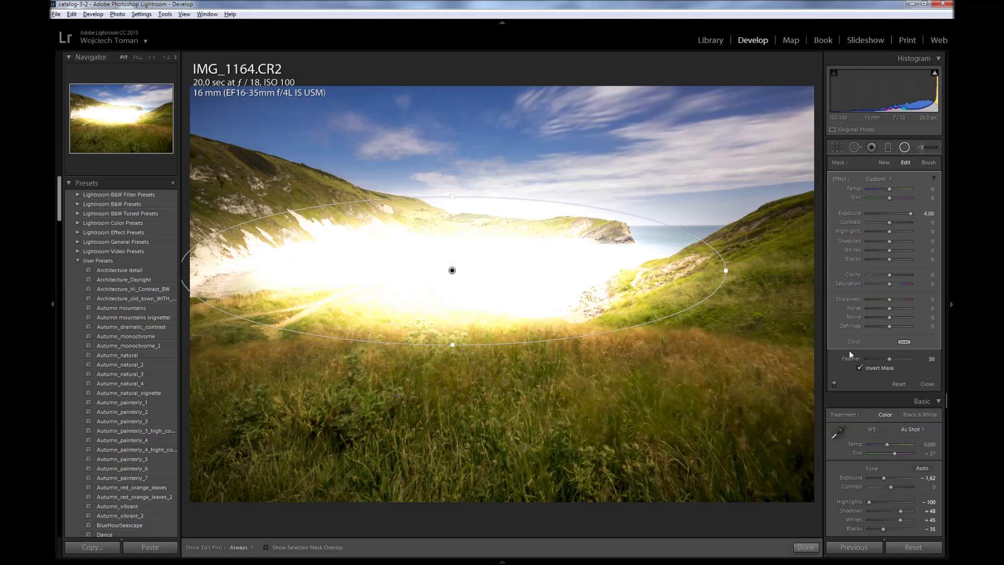
pyautogui.moveTo(910, 213); pyautogui.dragTo(893, 220)
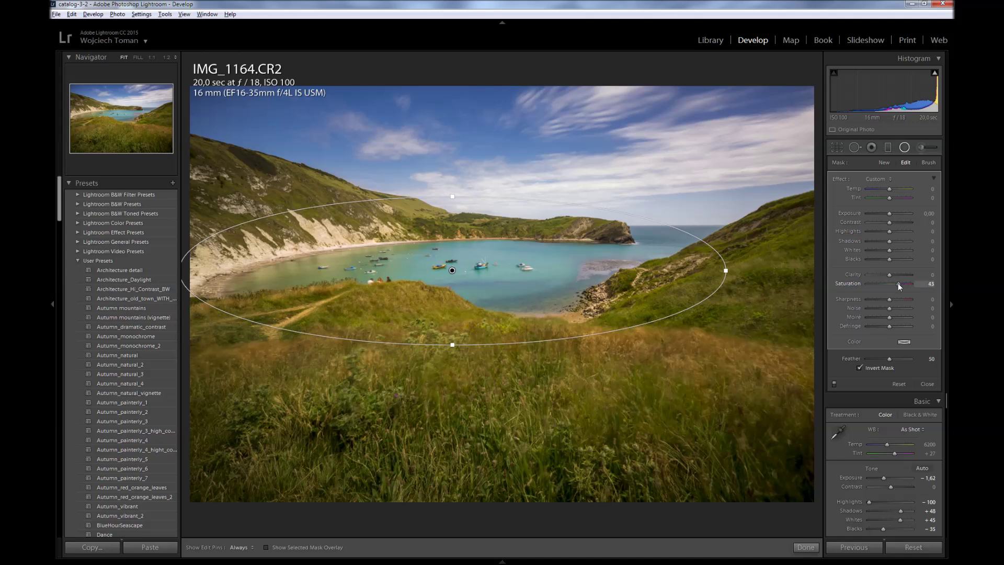
pyautogui.click(891, 250)
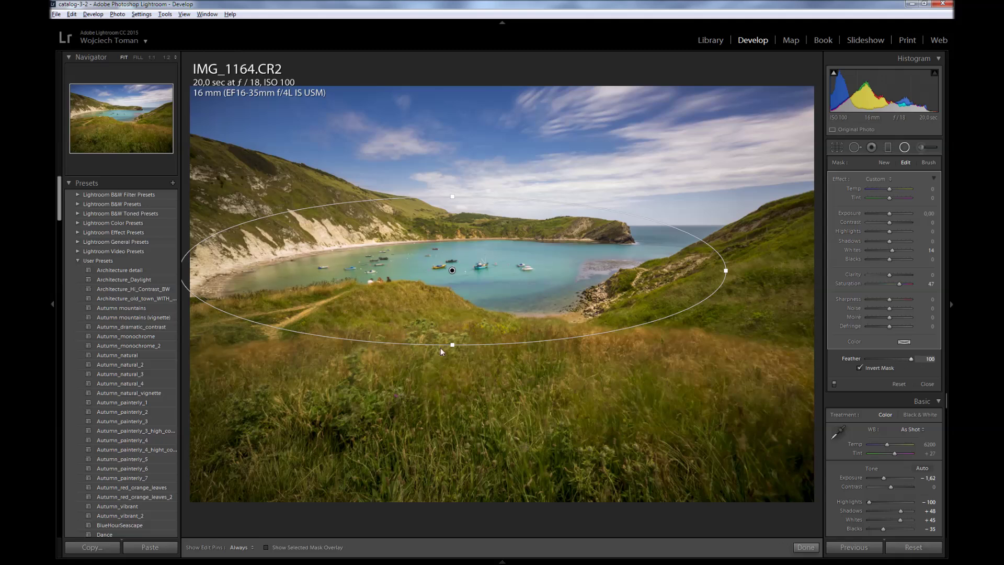
pyautogui.moveTo(453, 344); pyautogui.dragTo(453, 338)
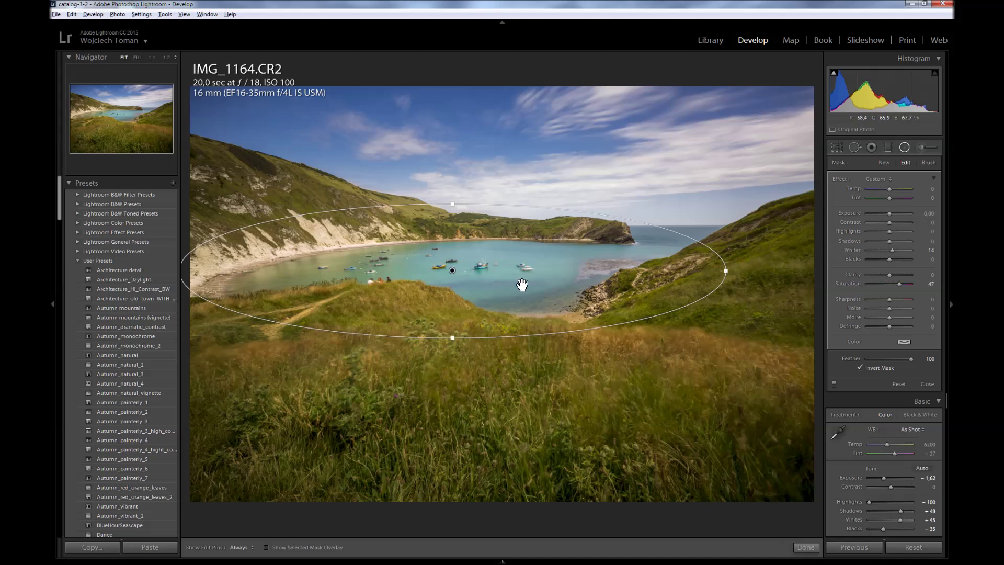
pyautogui.click(798, 549)
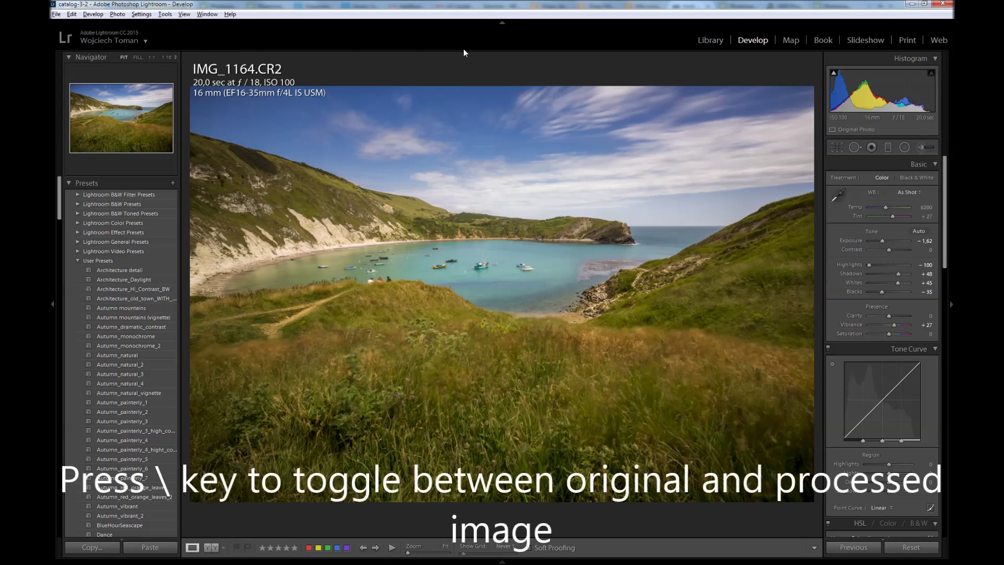
pyautogui.press('\\')
pyautogui.press('\\')
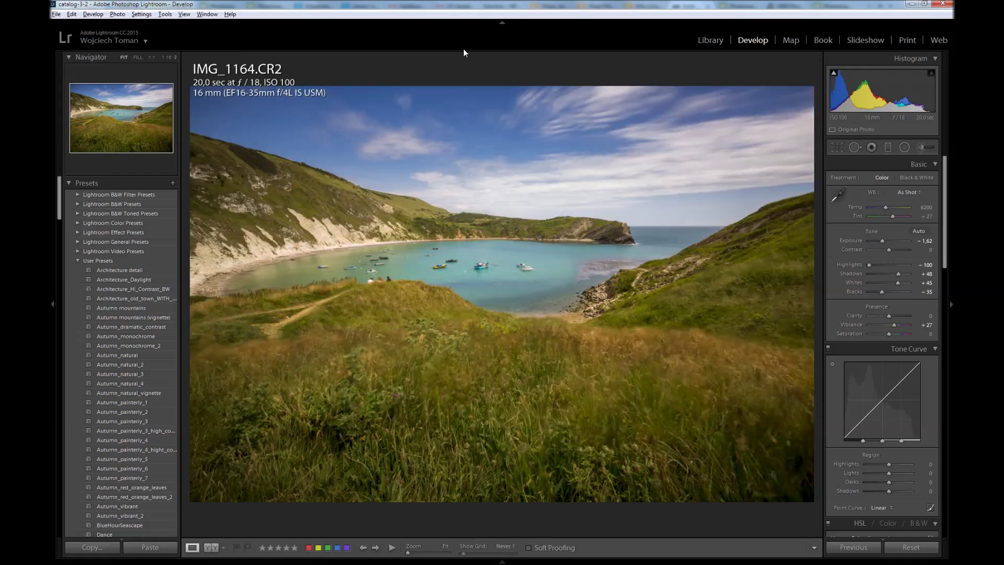
pyautogui.press('\\')
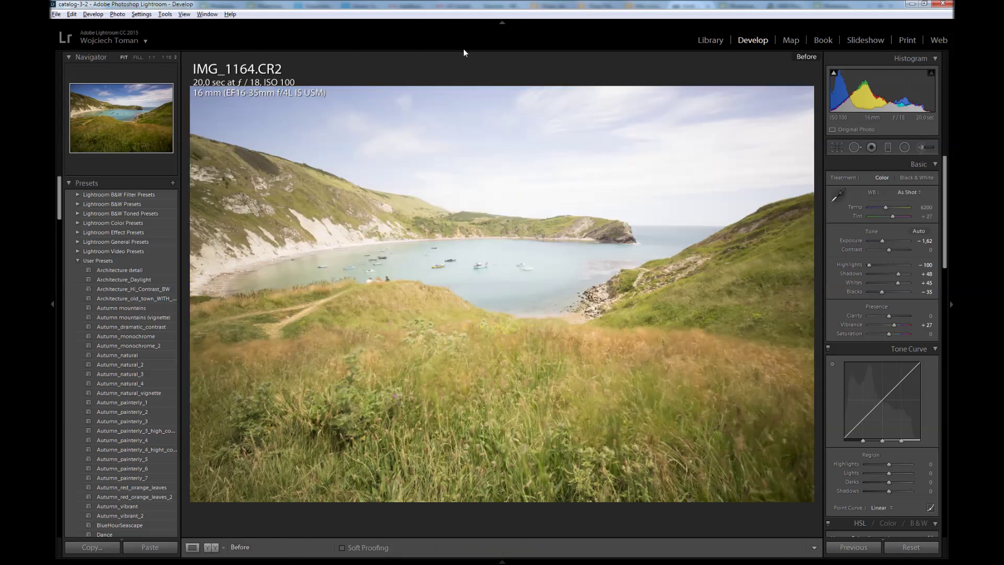
pyautogui.press('\\')
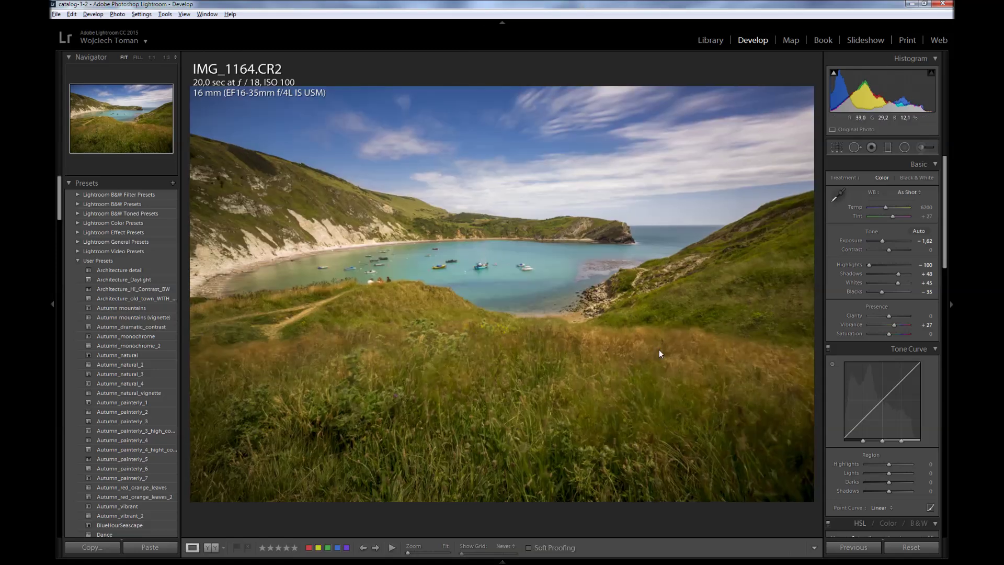
pyautogui.click(369, 288)
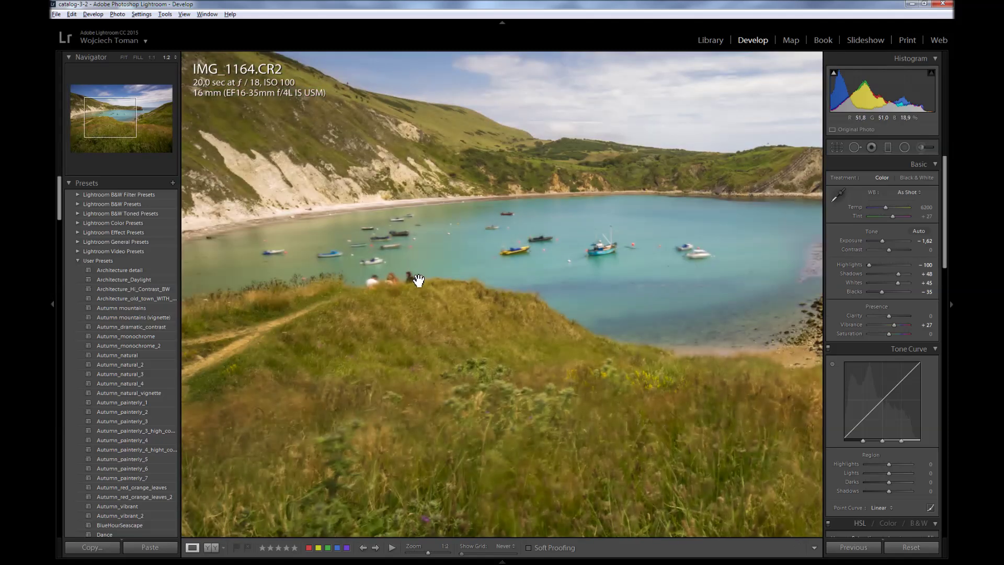
pyautogui.click(478, 266)
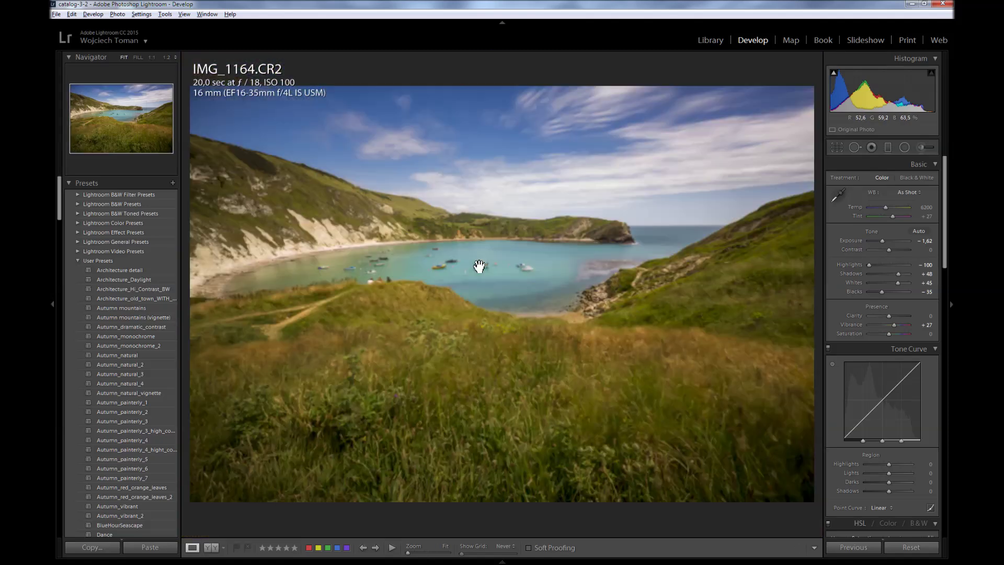